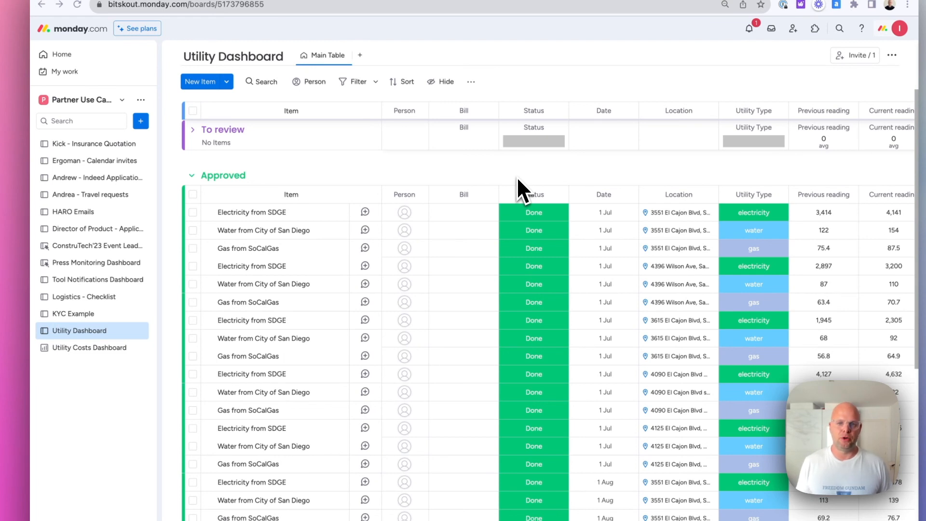
Step: Examine the Approved items on the Utility Dashboard board across all columns, from status and location to readings, totals and vendor
scroll(514, 177, "down", 3)
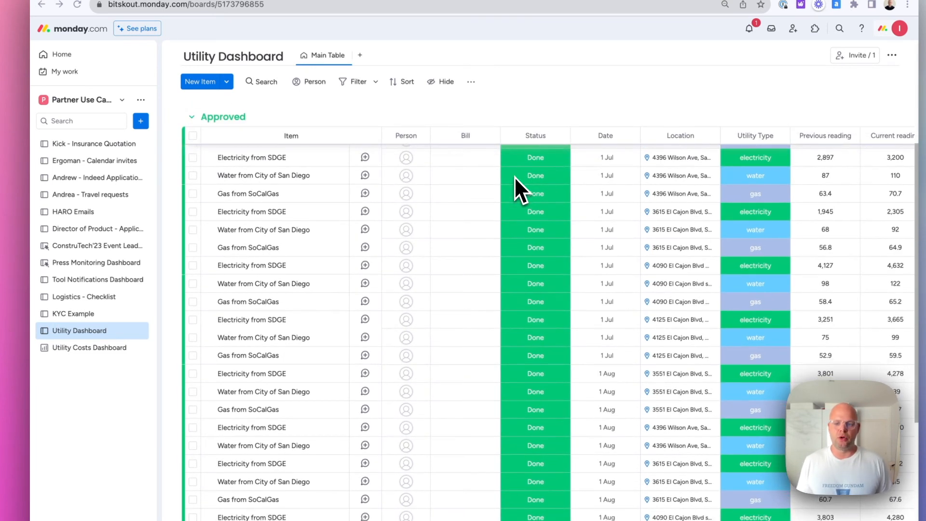
scroll(514, 176, "up", 2)
scroll(514, 177, "right", 5)
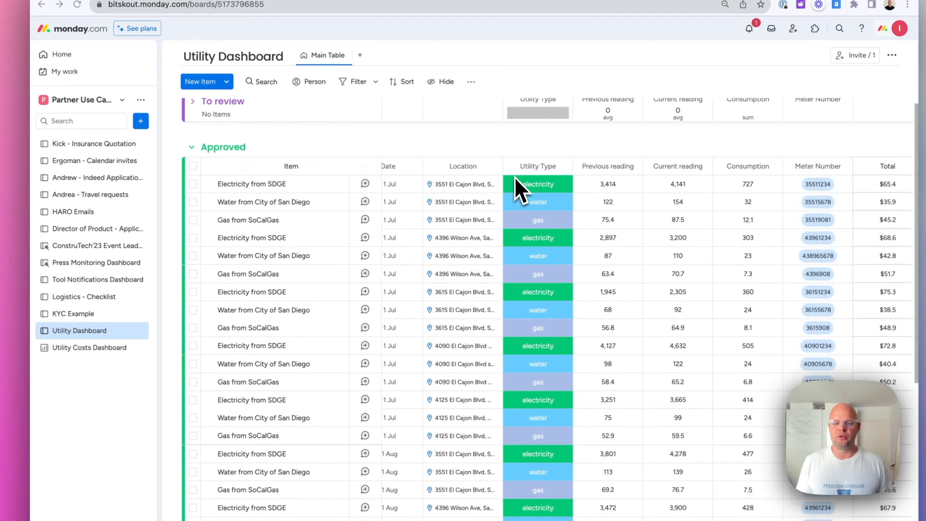
scroll(378, 188, "right", 1)
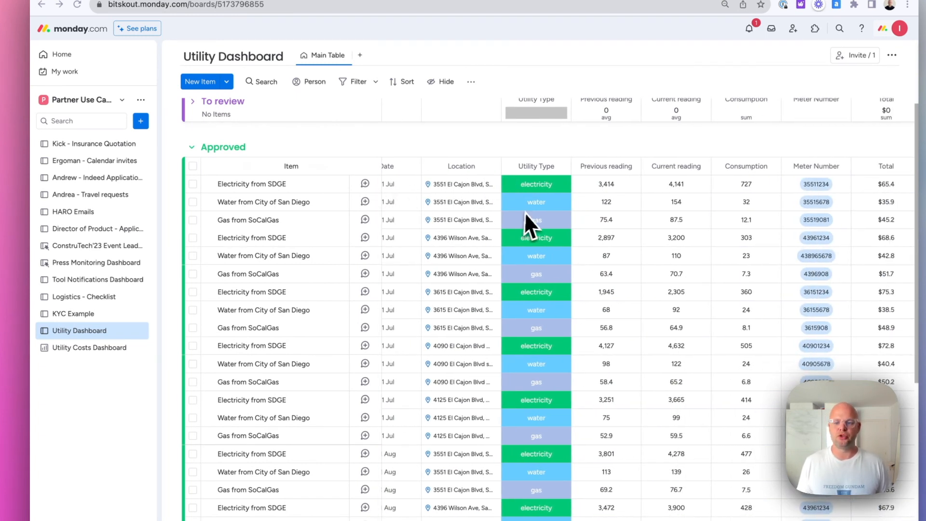
scroll(528, 212, "down", 2)
scroll(529, 212, "up", 4)
scroll(528, 213, "right", 5)
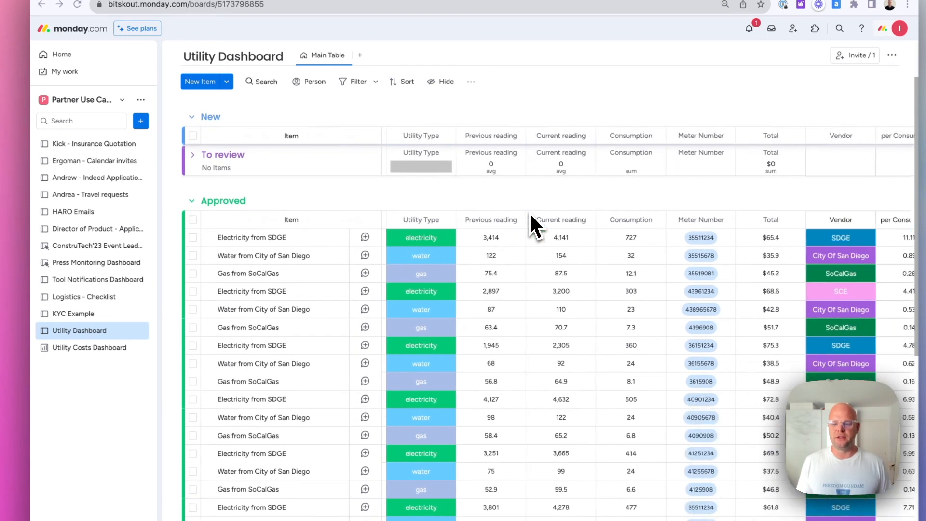
scroll(528, 212, "right", 2)
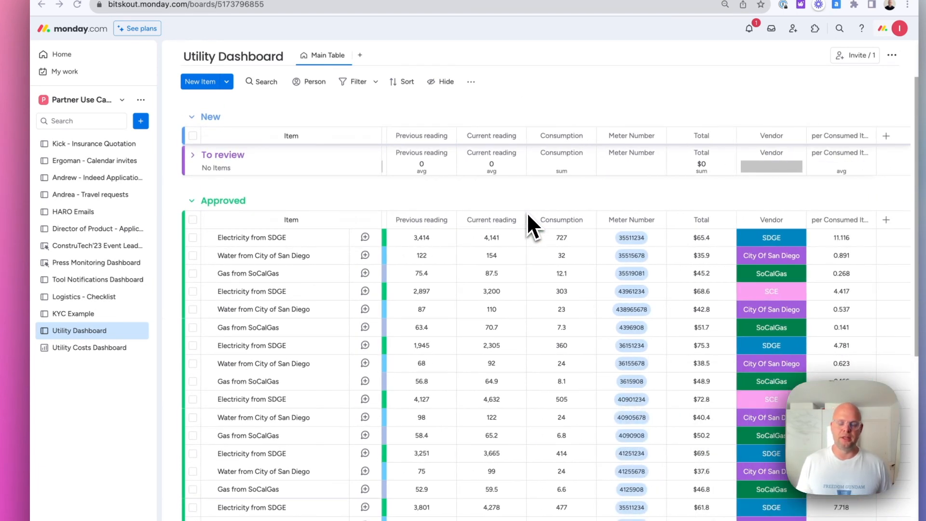
scroll(528, 212, "left", 1)
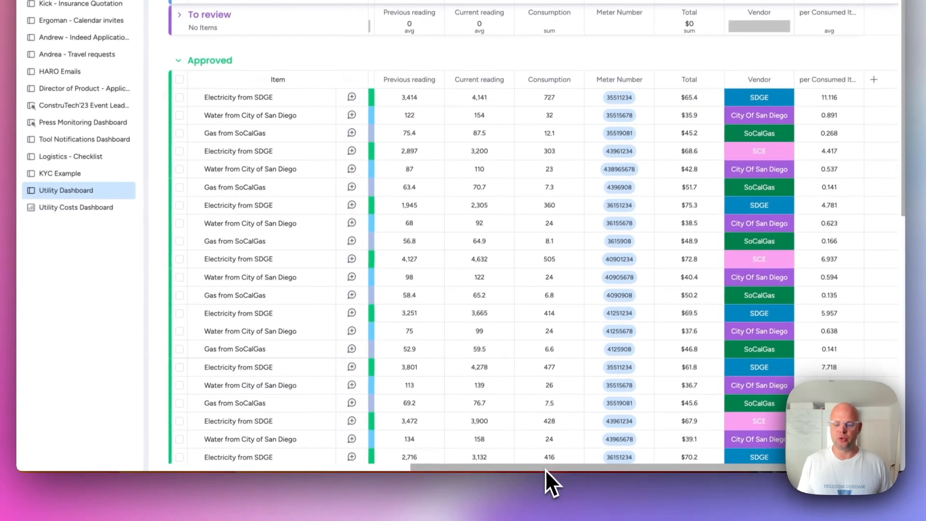
left_click_drag(545, 466, 405, 470)
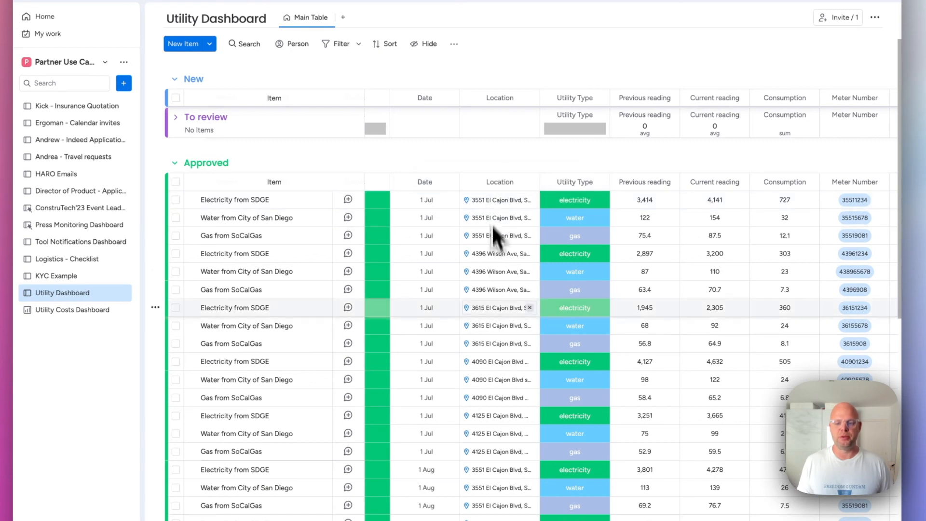
scroll(488, 354, "down", 5)
scroll(490, 355, "up", 4)
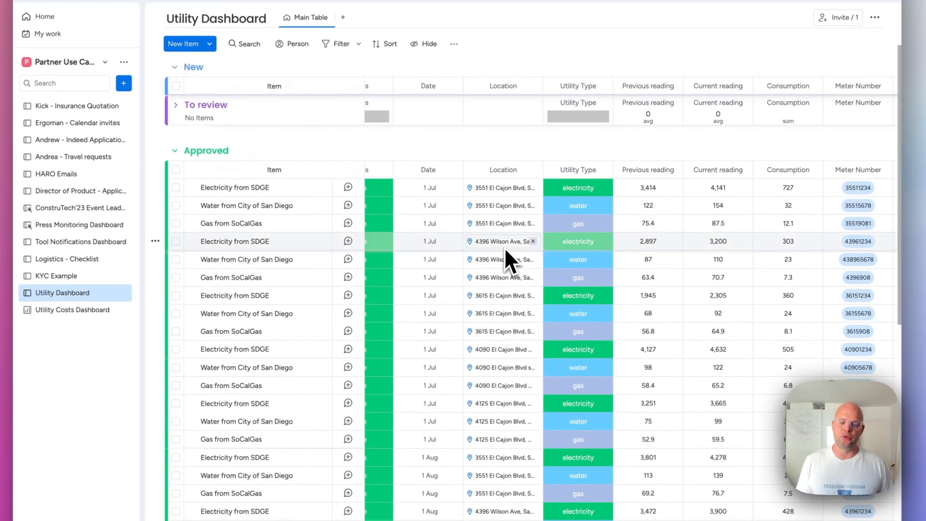
scroll(504, 247, "up", 1)
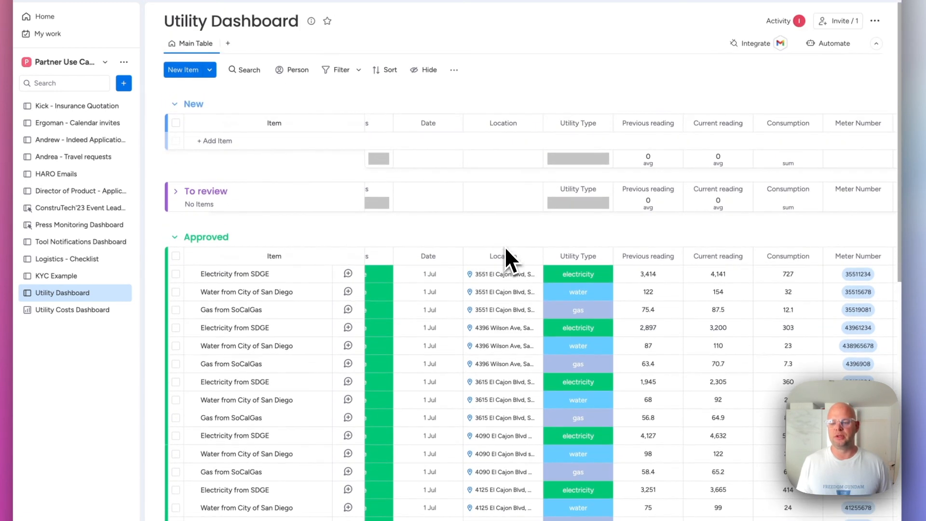
scroll(519, 230, "left", 1)
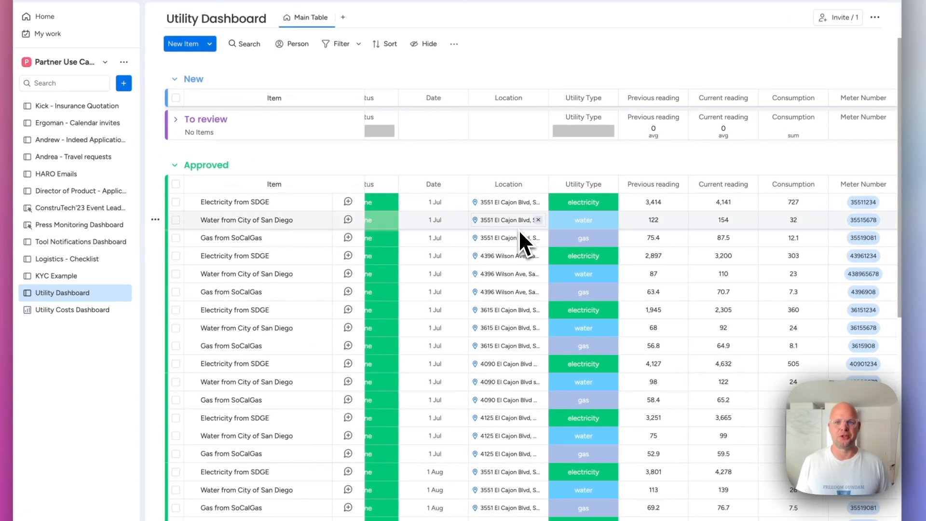
scroll(519, 230, "right", 5)
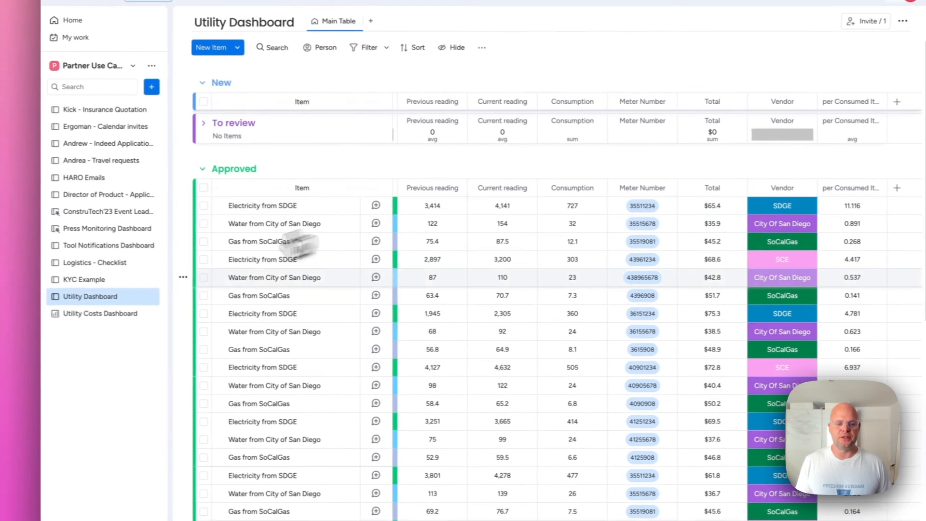
Step: Open the Utility Costs Dashboard and look over its electricity spend charts
left_click(109, 316)
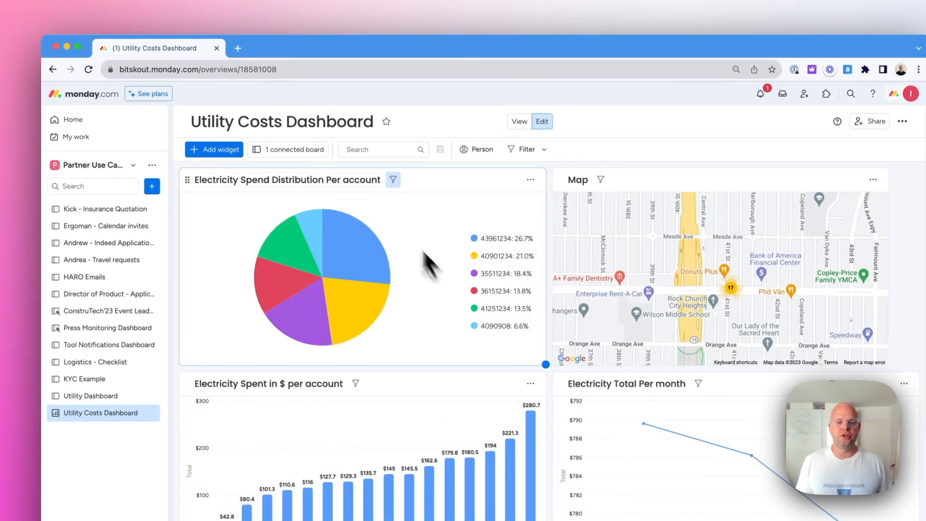
scroll(405, 214, "down", 2)
scroll(408, 212, "down", 5)
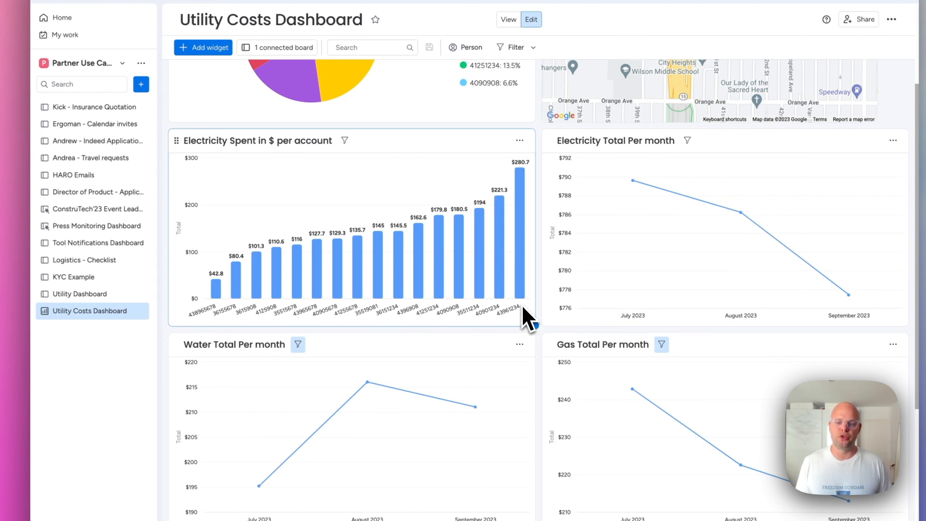
scroll(359, 191, "down", 1)
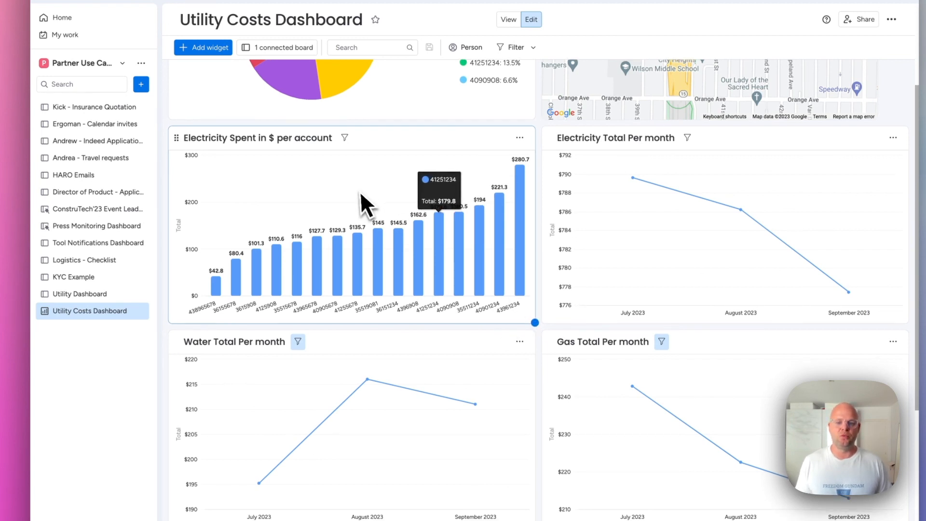
Step: Save an advanced filter on the Electricity Spent in $ per account widget where Utility Type is electricity
scroll(358, 190, "up", 3)
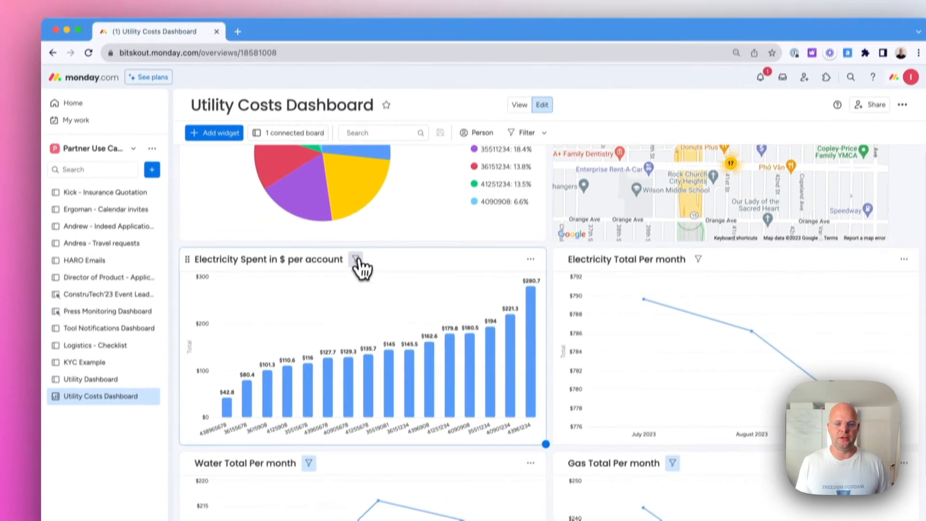
left_click(356, 261)
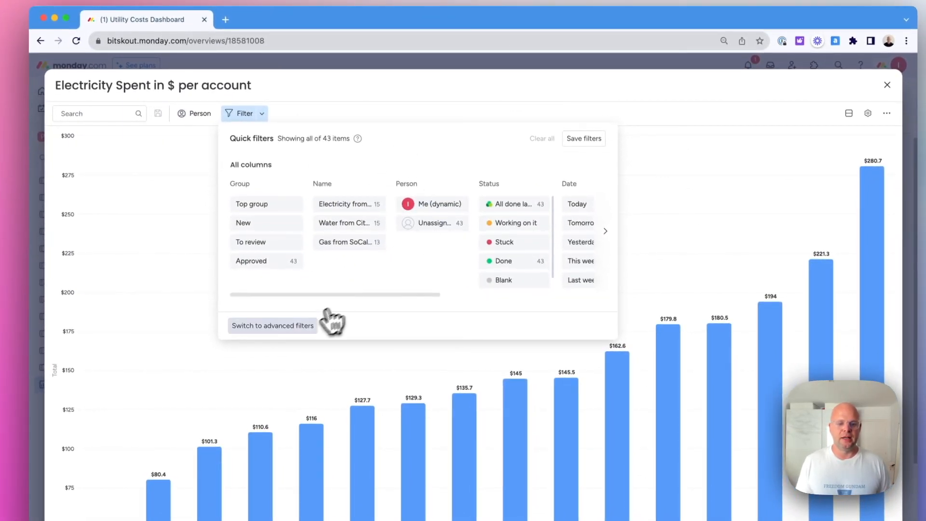
left_click(296, 325)
left_click(344, 169)
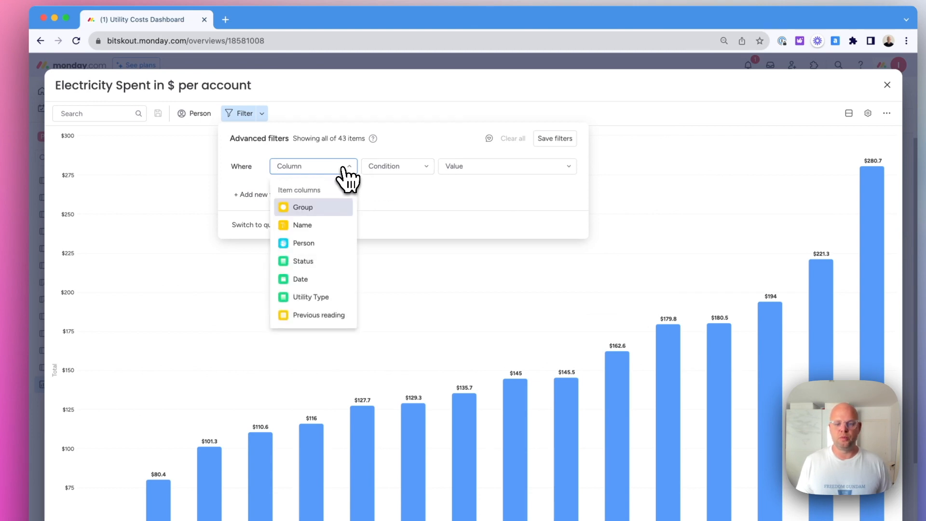
left_click(322, 296)
left_click(504, 169)
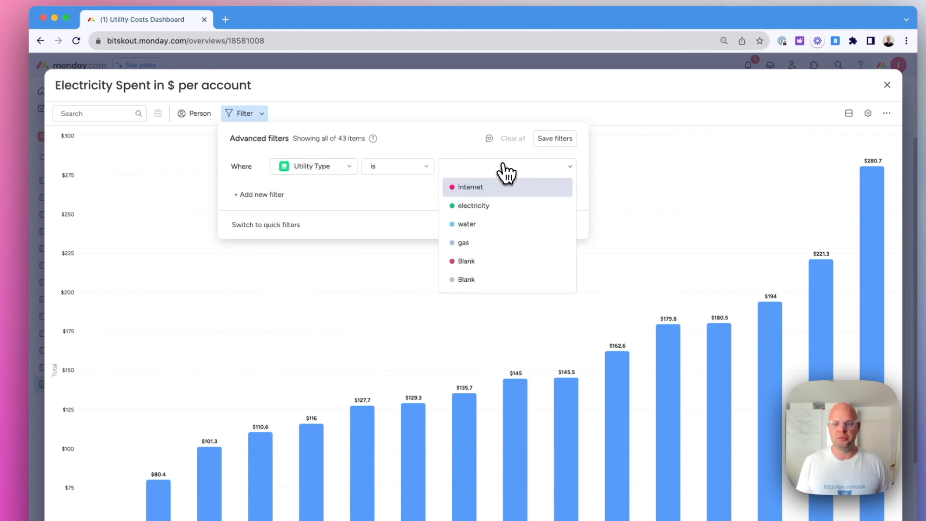
left_click(501, 206)
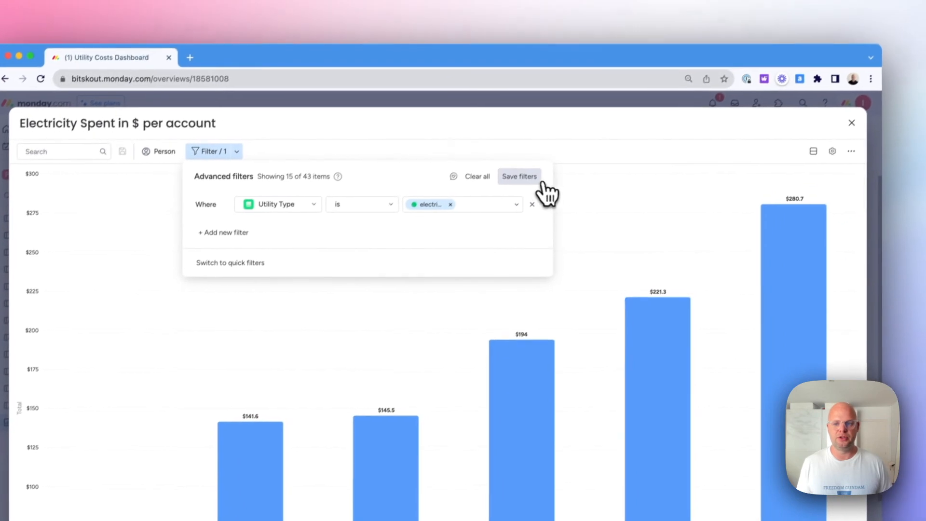
left_click(540, 183)
left_click(851, 123)
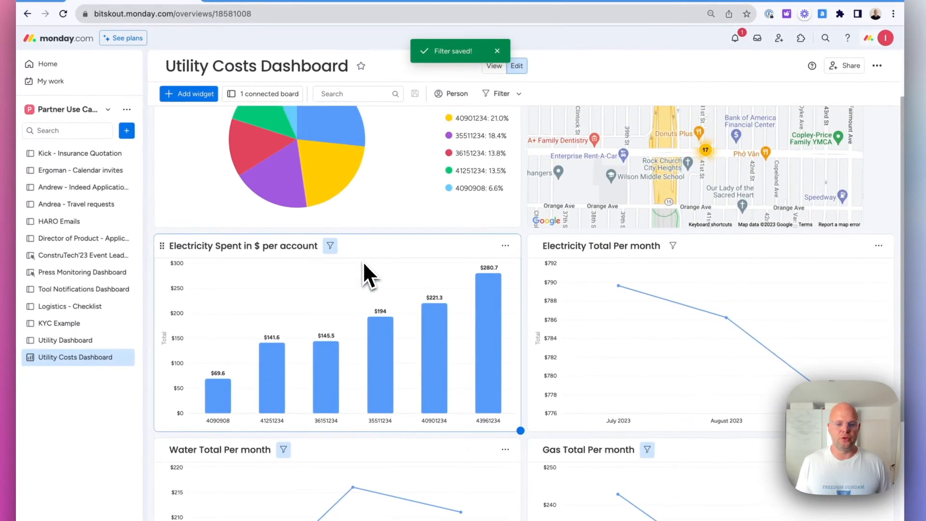
Step: Save an advanced filter on the Electricity Total Per month widget where Utility Type is electricity
scroll(362, 268, "down", 2)
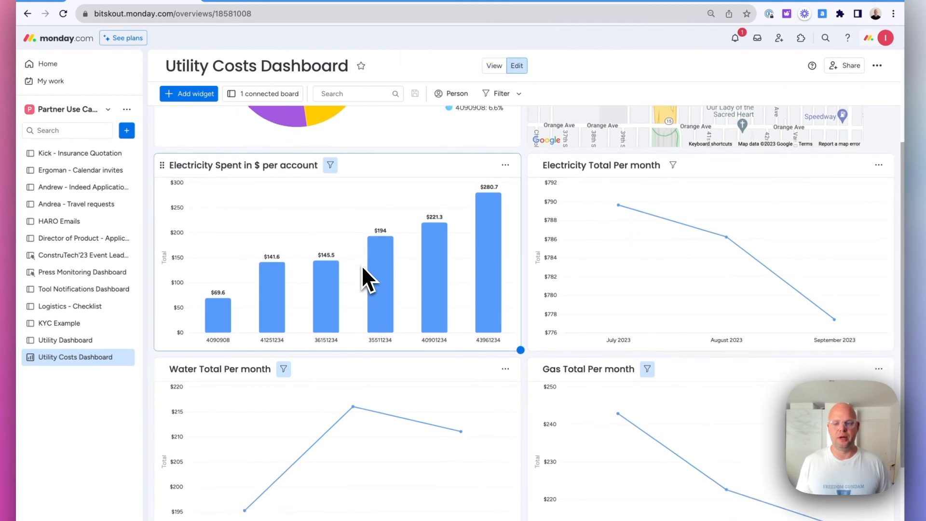
scroll(363, 268, "down", 1)
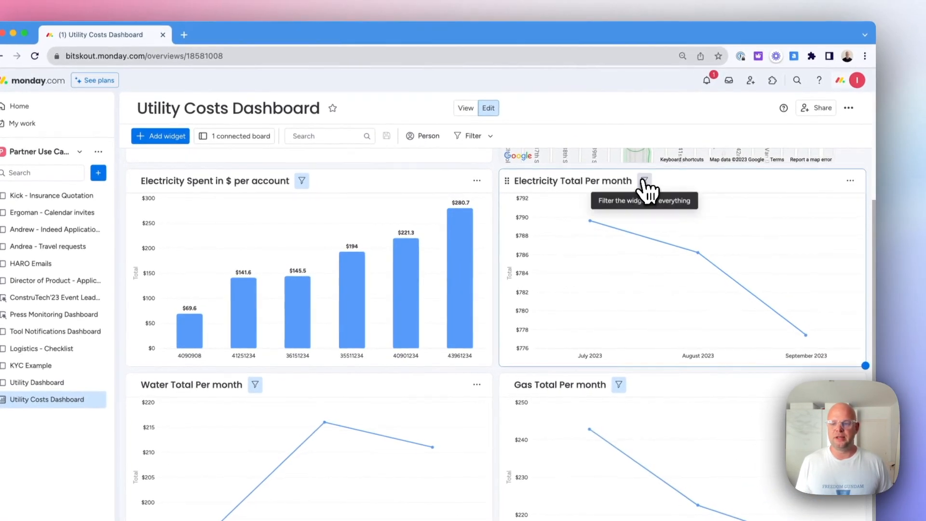
left_click(645, 182)
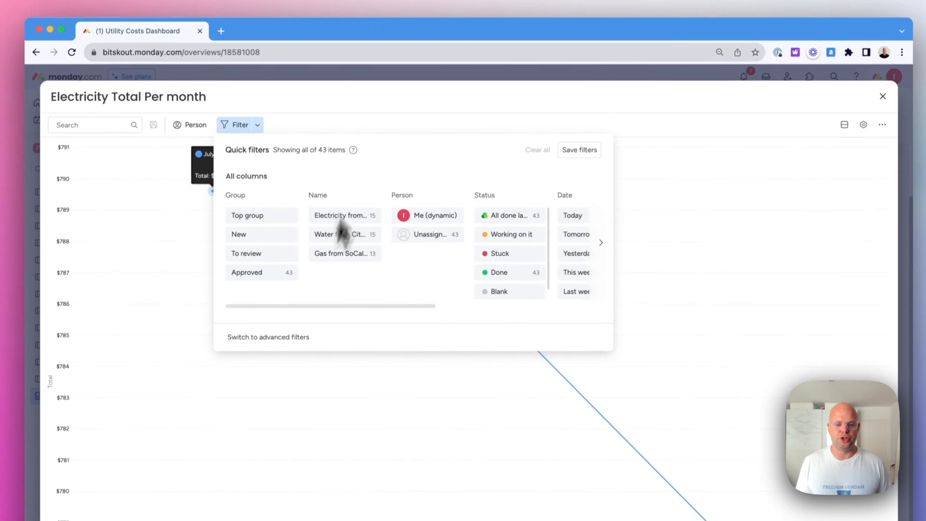
left_click(289, 337)
left_click(346, 178)
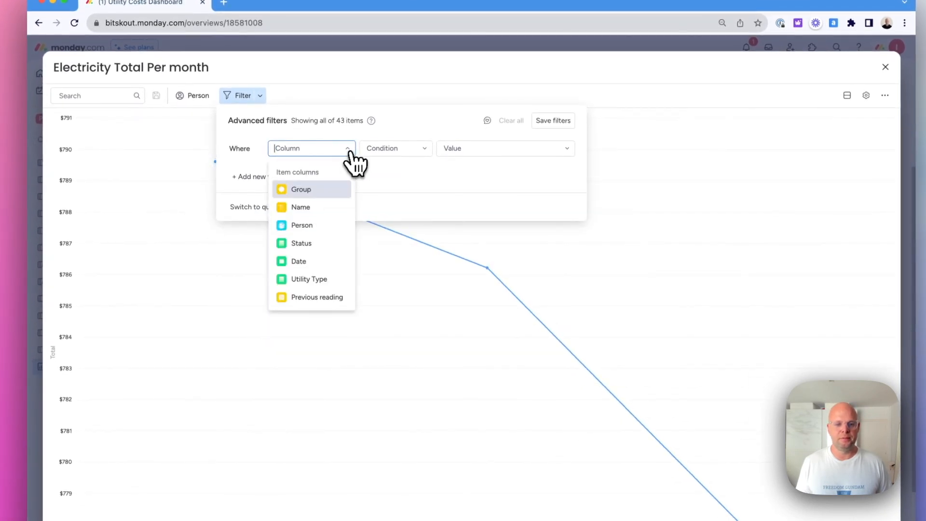
left_click(309, 278)
left_click(500, 151)
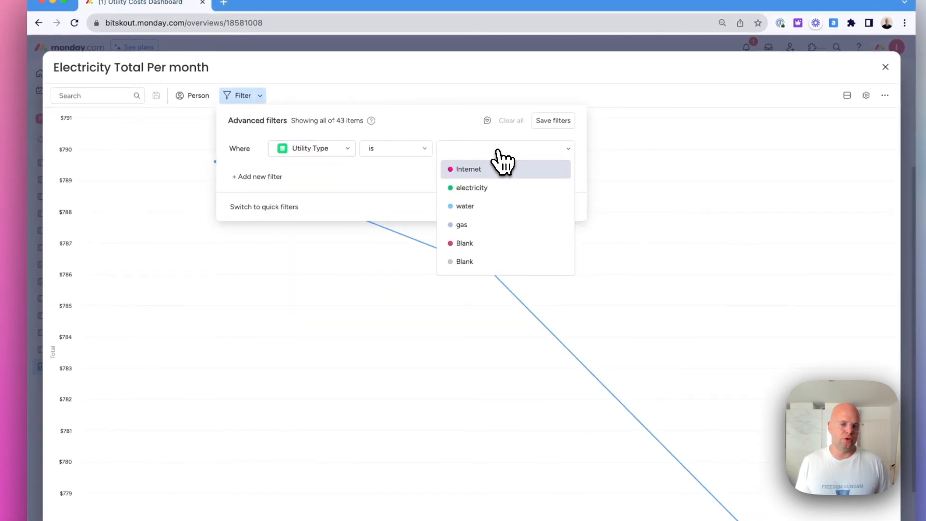
left_click(496, 189)
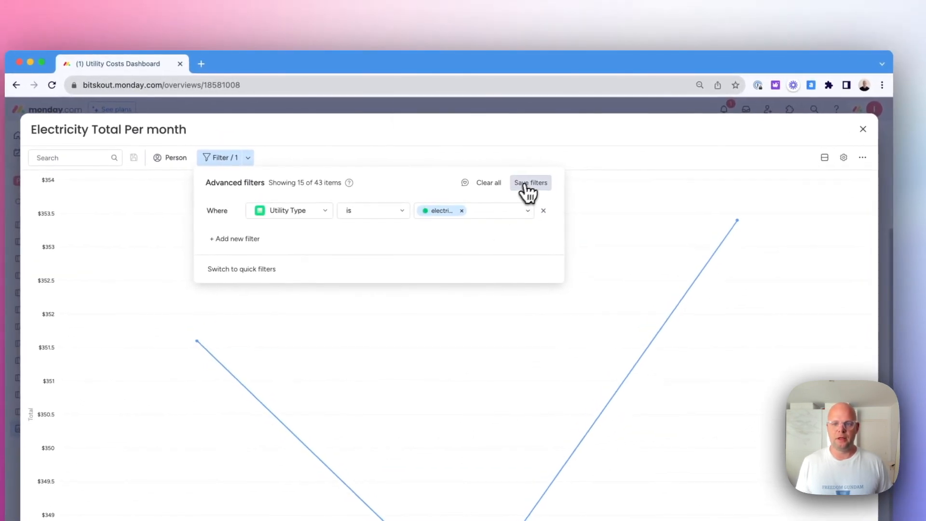
left_click(529, 193)
left_click(862, 129)
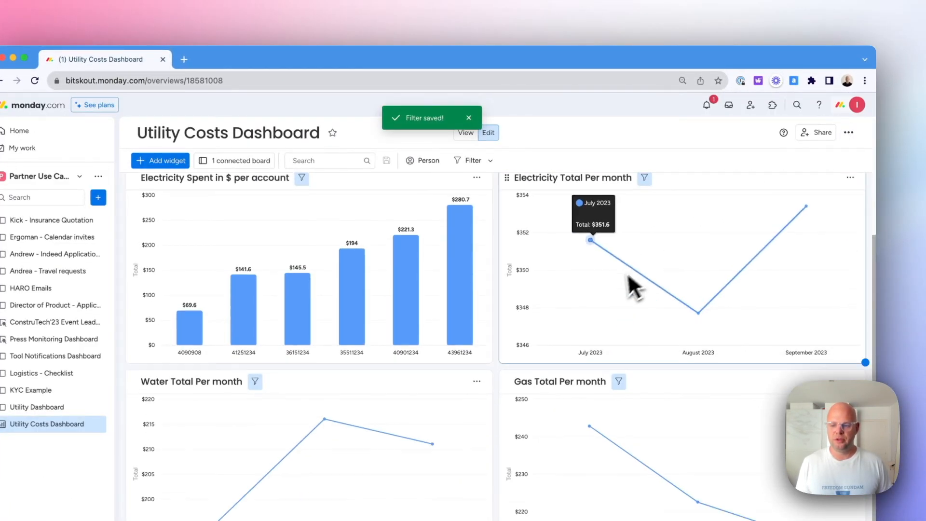
Step: Review the dashboard's widgets, including the water and gas monthly totals, Electricity Per Vendor, kWh average and the spend distribution per account
scroll(625, 286, "down", 1)
scroll(622, 289, "up", 2)
scroll(620, 290, "down", 4)
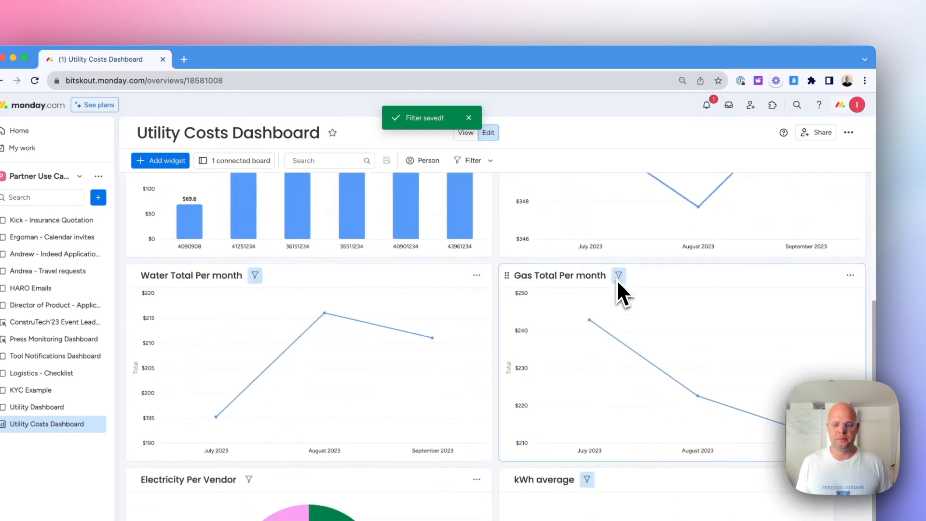
scroll(616, 279, "down", 2)
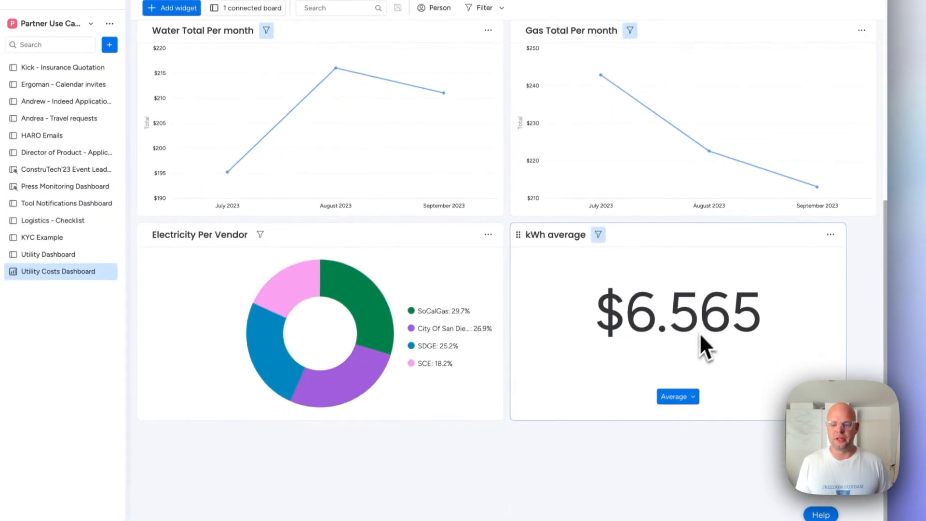
mouse_move(363, 280)
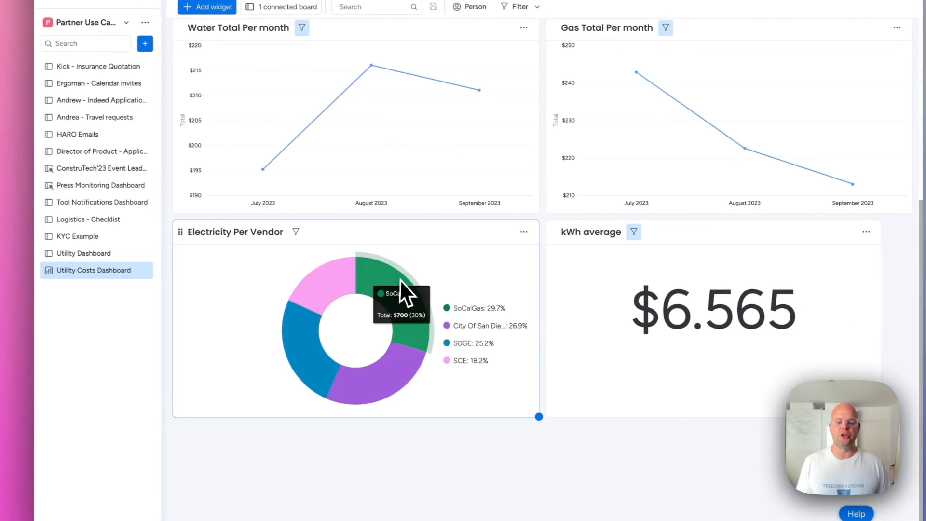
scroll(400, 279, "down", 1)
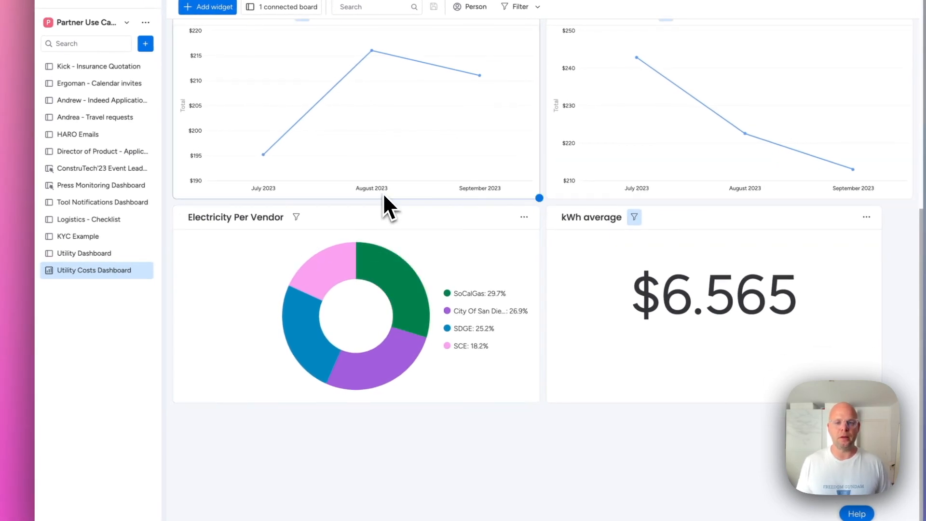
scroll(385, 195, "up", 3)
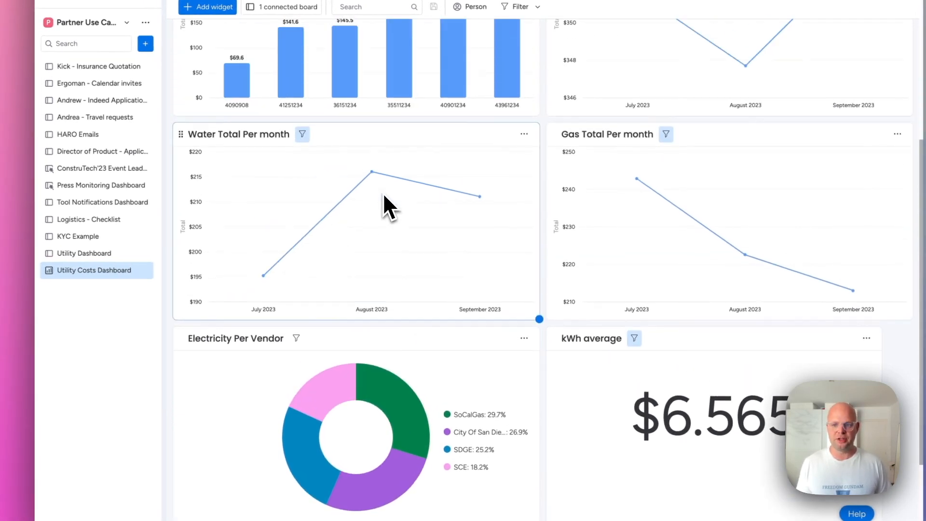
scroll(385, 196, "up", 8)
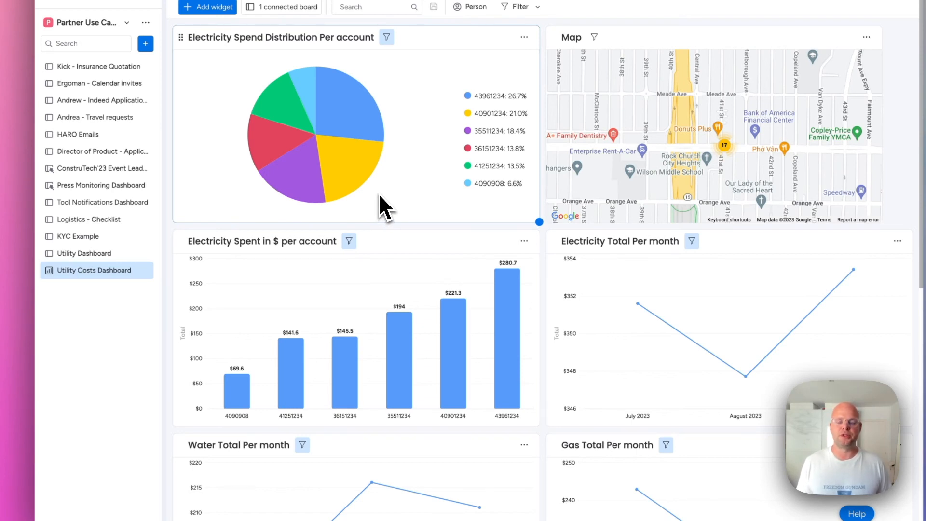
mouse_move(361, 187)
scroll(360, 187, "down", 8)
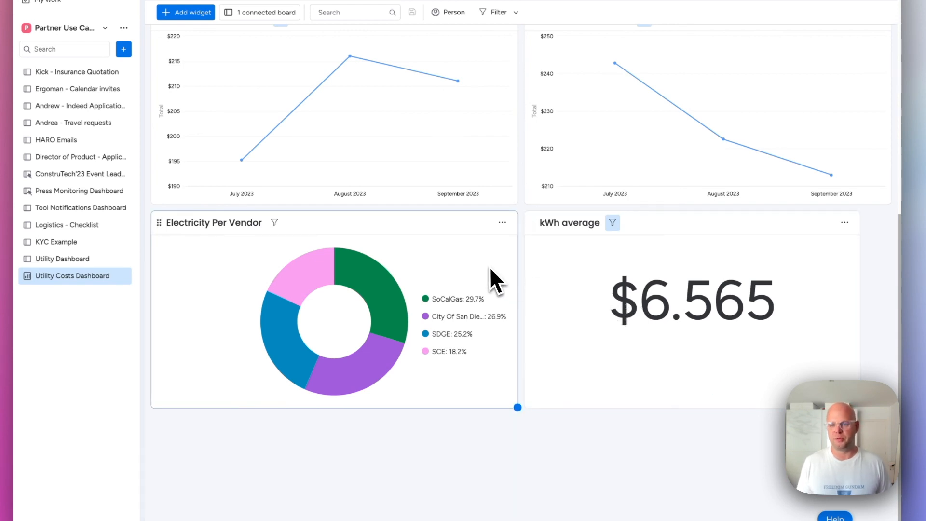
scroll(359, 274, "up", 2)
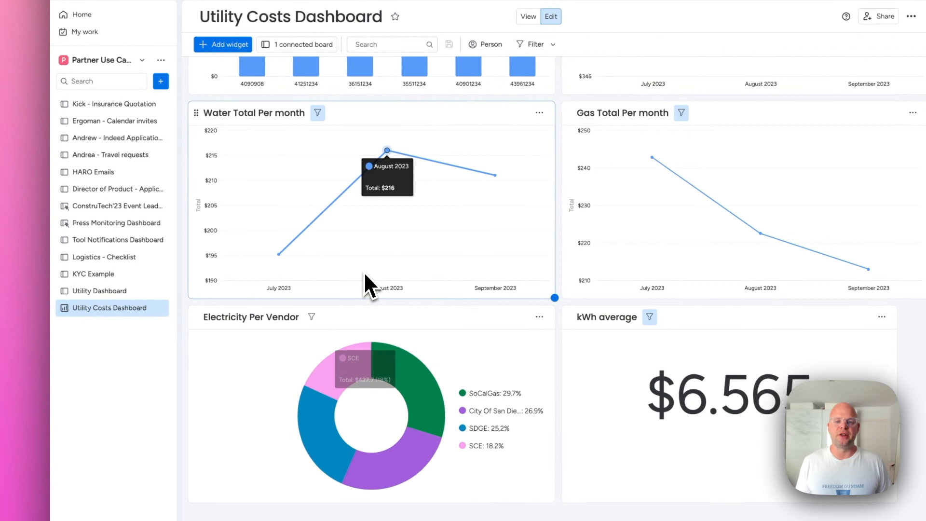
Step: Return to the Utility Dashboard board and open app.bitskout.com in a new browser tab
scroll(363, 272, "up", 8)
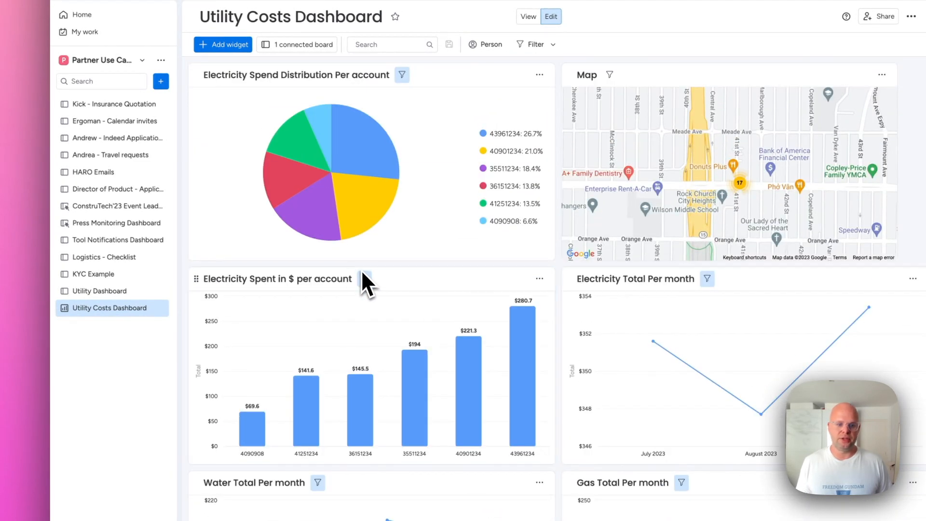
left_click(99, 291)
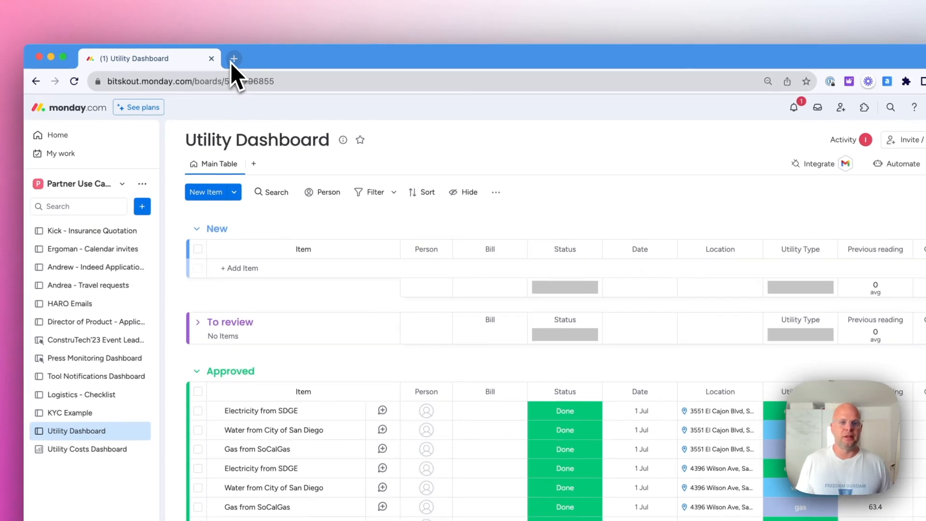
left_click(234, 59)
type("app.bi")
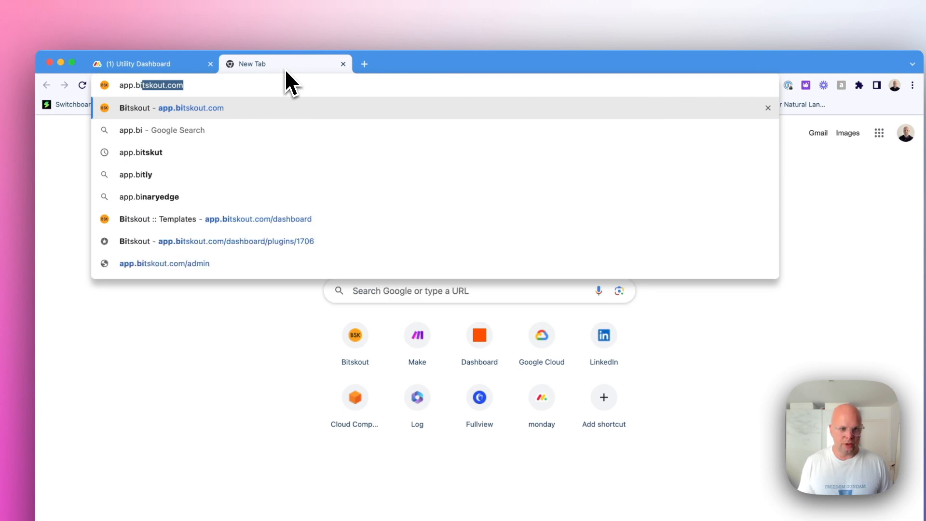
key("Return")
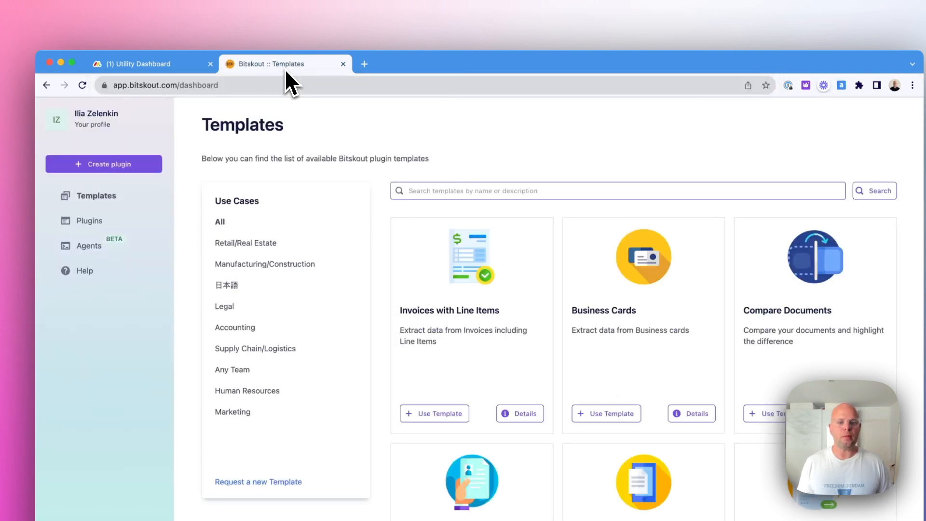
Step: Search the Bitskout templates for "utility" and create a plugin from the Utility Bills template
left_click(473, 191)
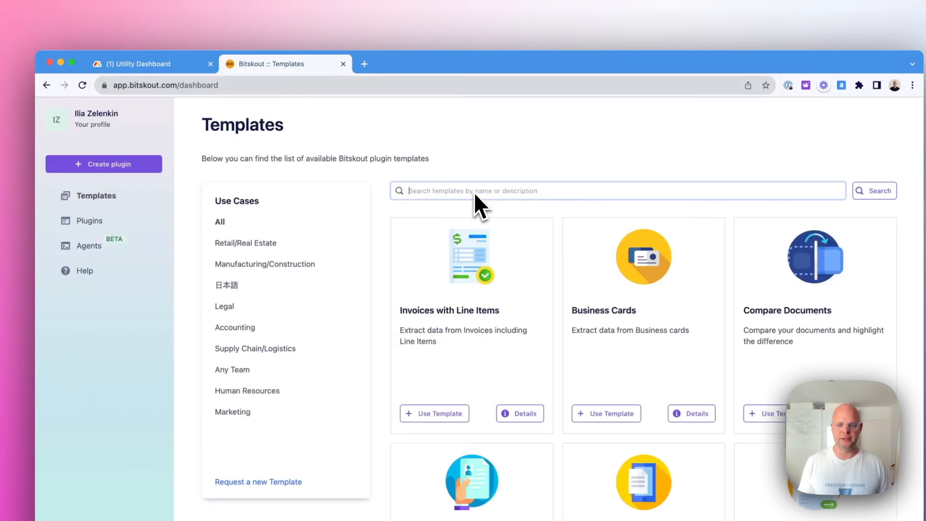
type("utility")
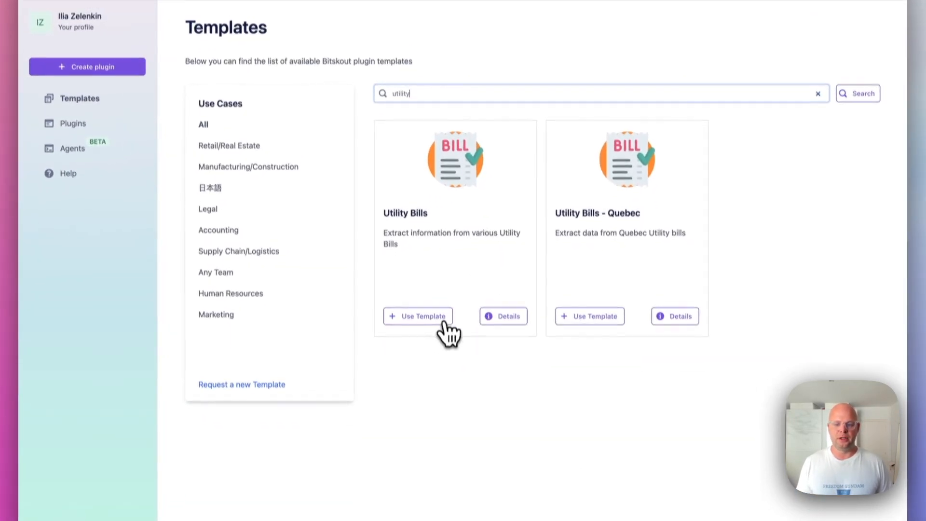
left_click(429, 302)
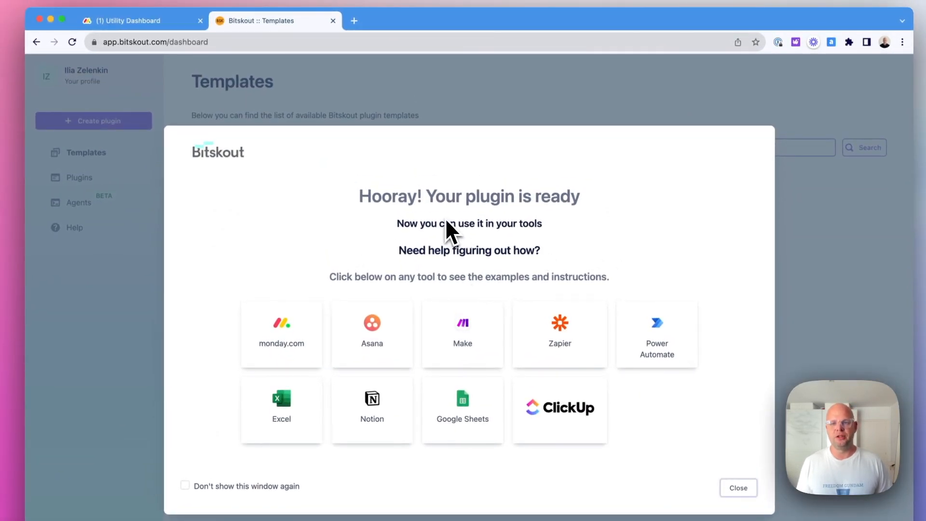
Step: Set up the new plugin for monday.com and choose All Workspaces for the board import
left_click(306, 329)
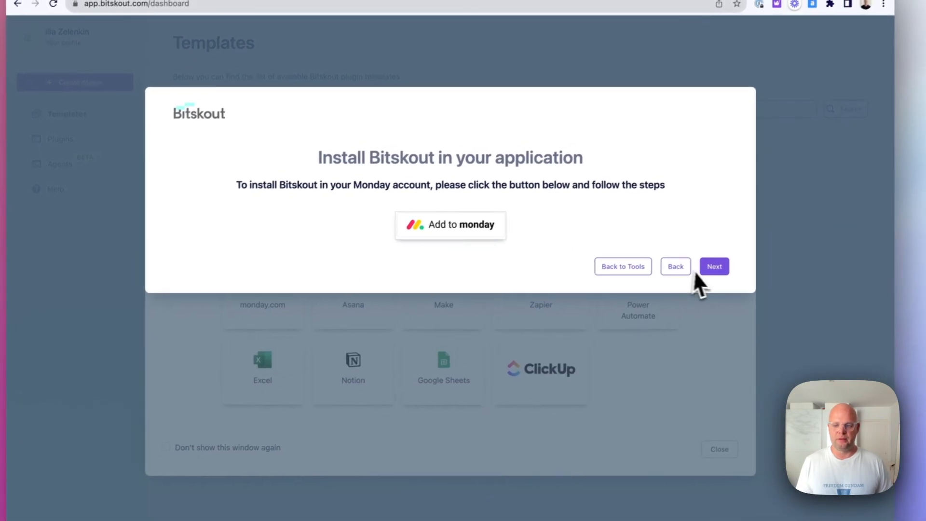
left_click(707, 269)
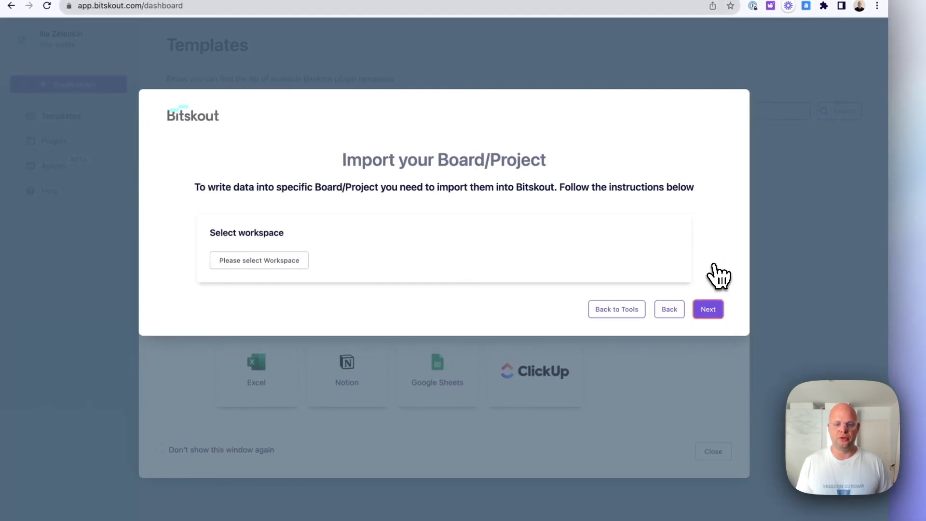
left_click(322, 212)
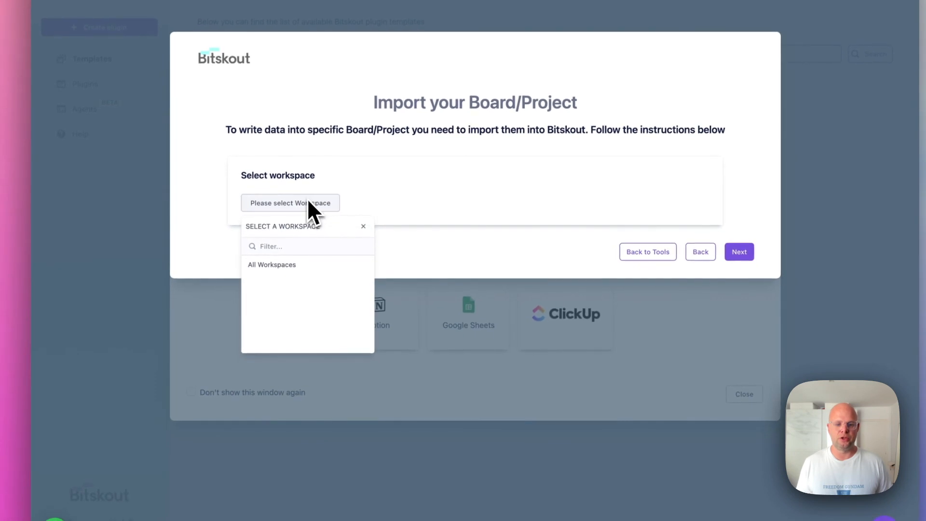
left_click(284, 272)
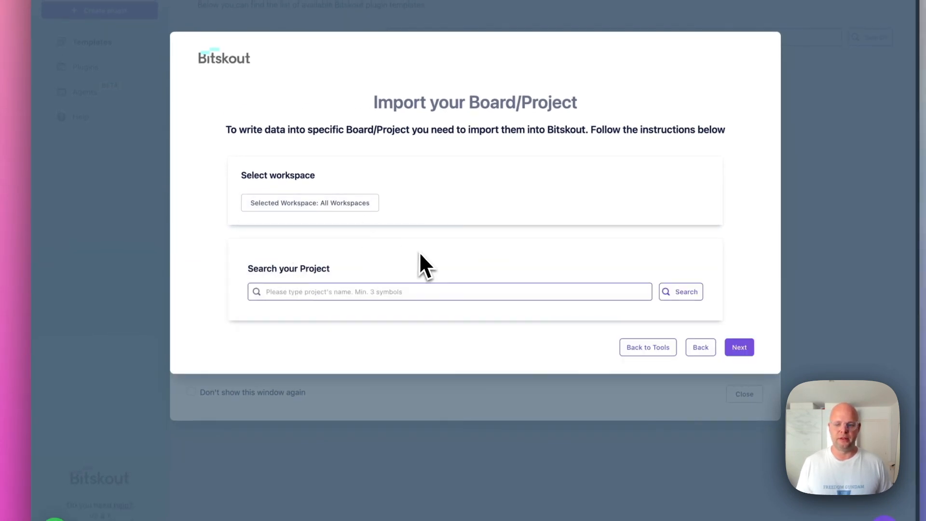
Step: Search the projects for "Utility" and import the Utility Dashboard board
left_click(519, 291)
type("Utility")
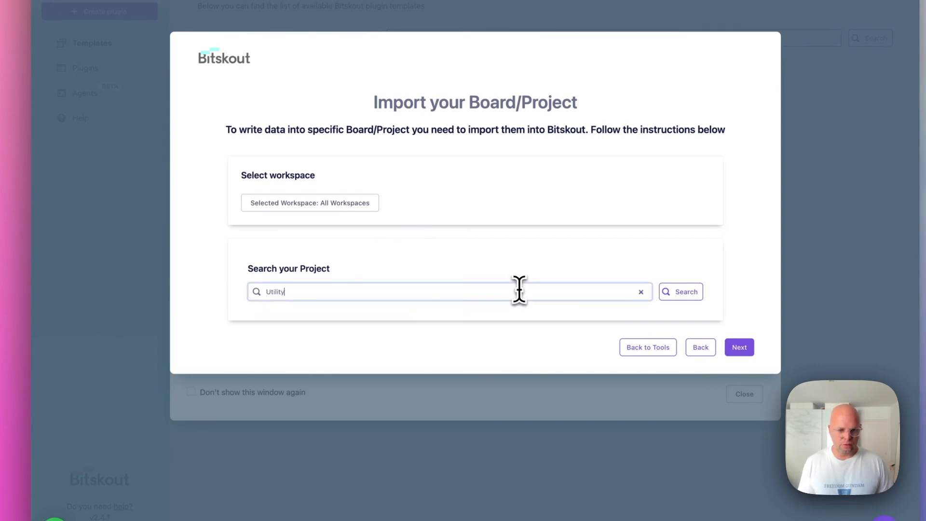
key("Return")
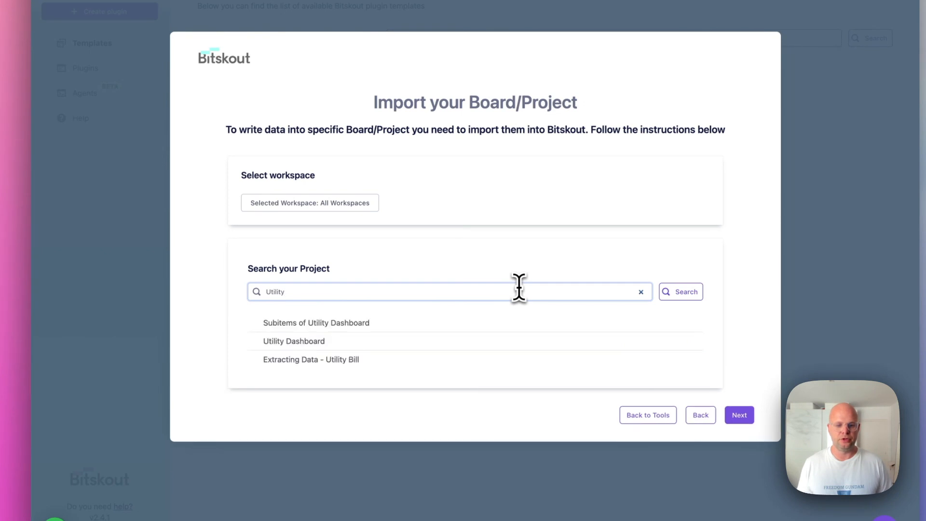
left_click(276, 342)
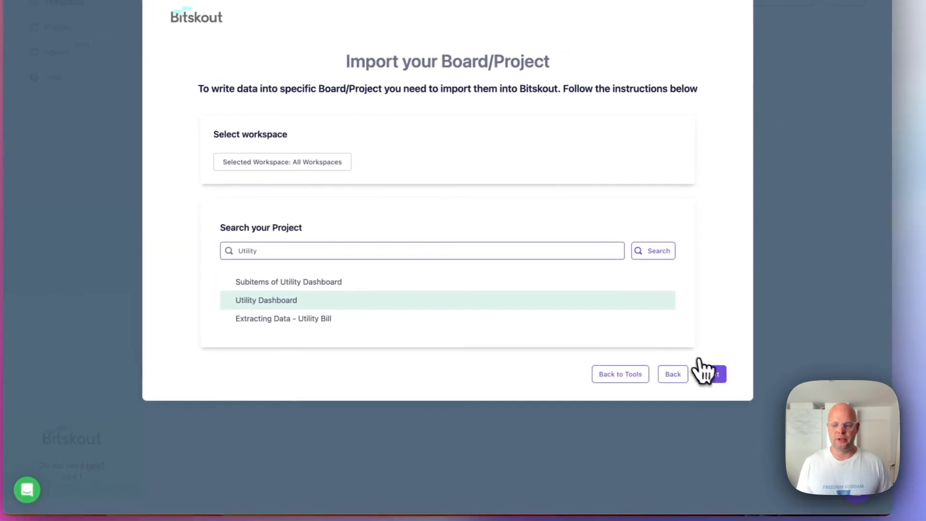
left_click(705, 371)
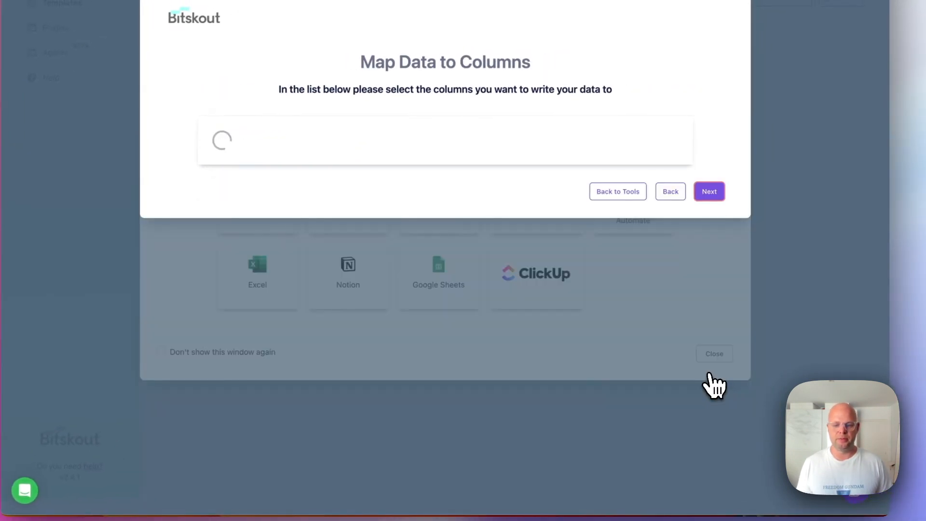
left_click(208, 131)
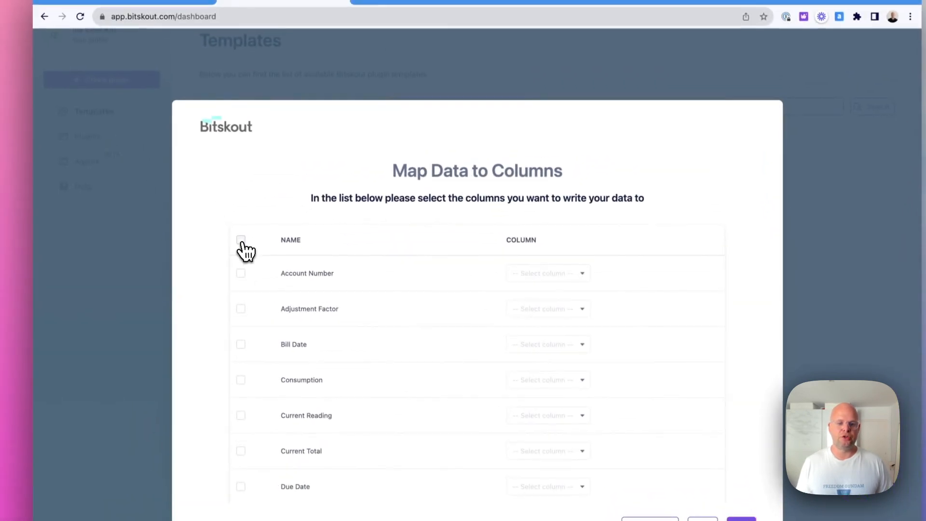
scroll(426, 248, "down", 5)
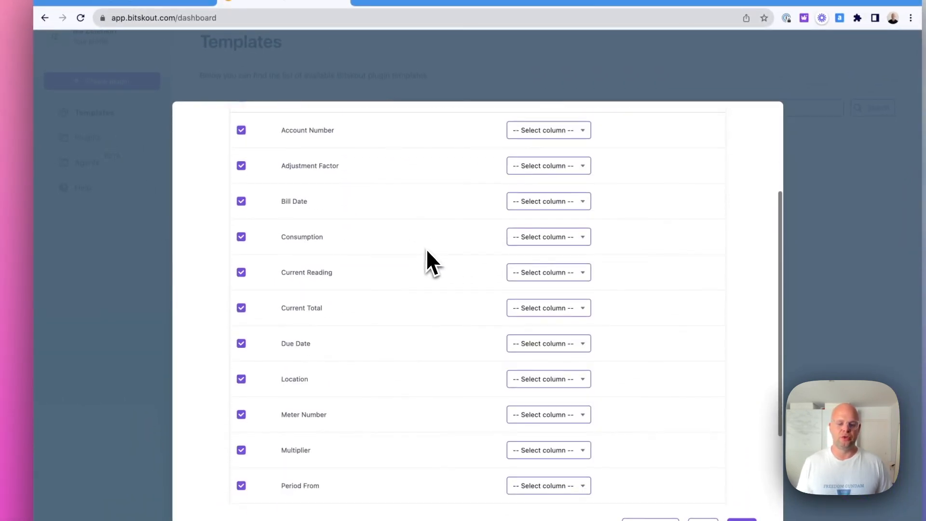
scroll(427, 251, "up", 5)
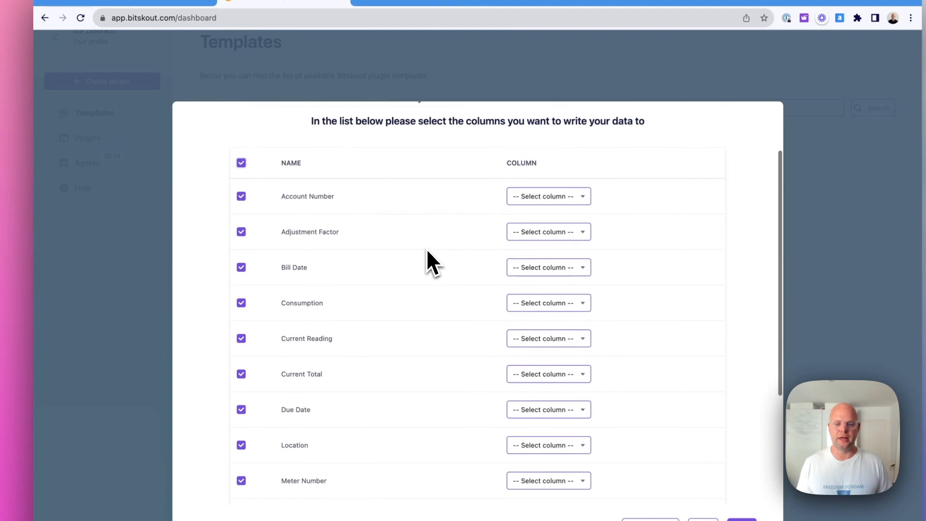
left_click(225, 187)
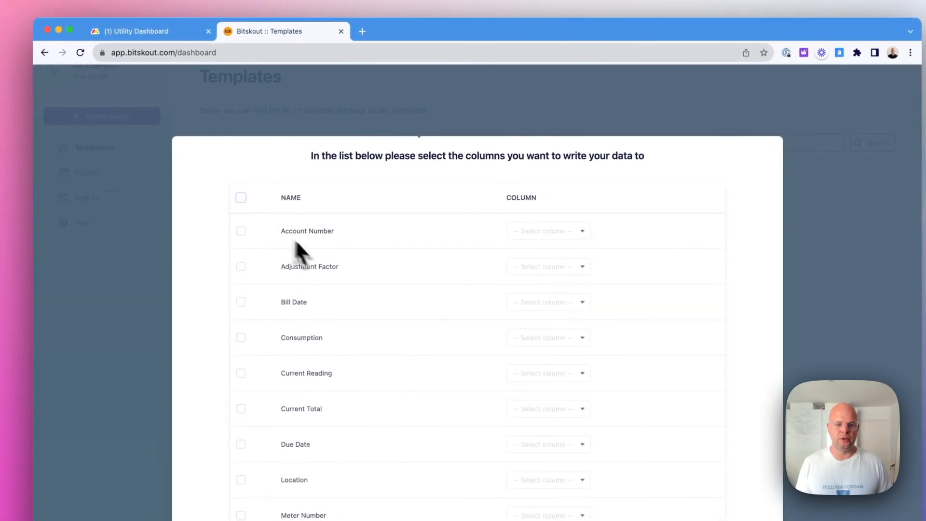
Step: Map Account Number to the Item (Task) Name column and Bill Date to the Date column
left_click(569, 231)
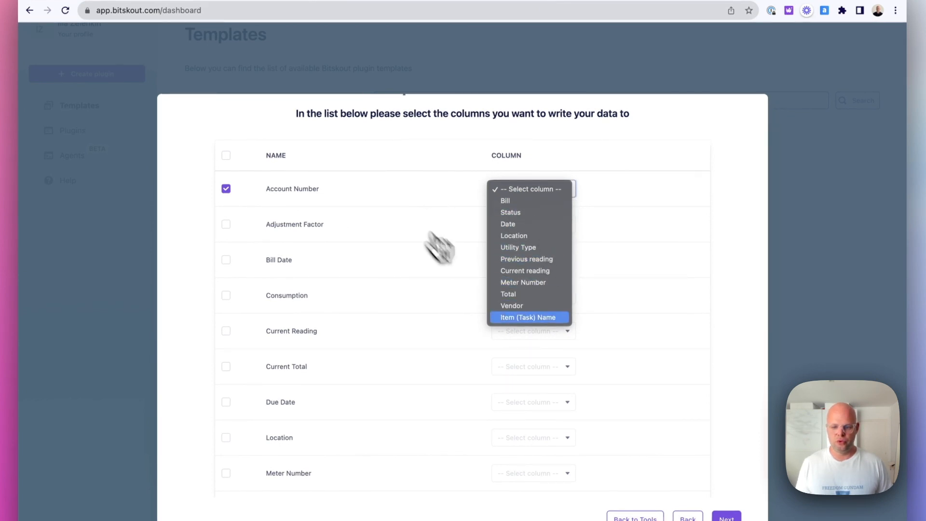
left_click(532, 318)
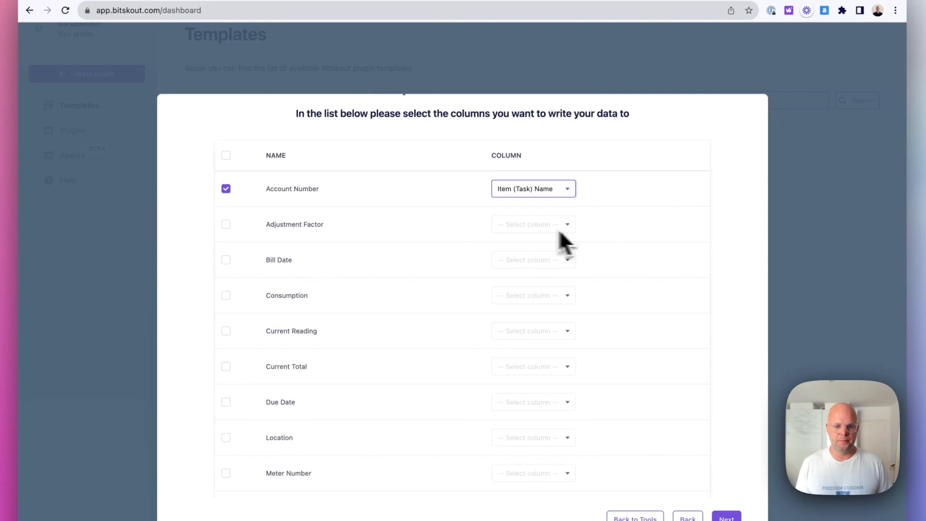
left_click(226, 260)
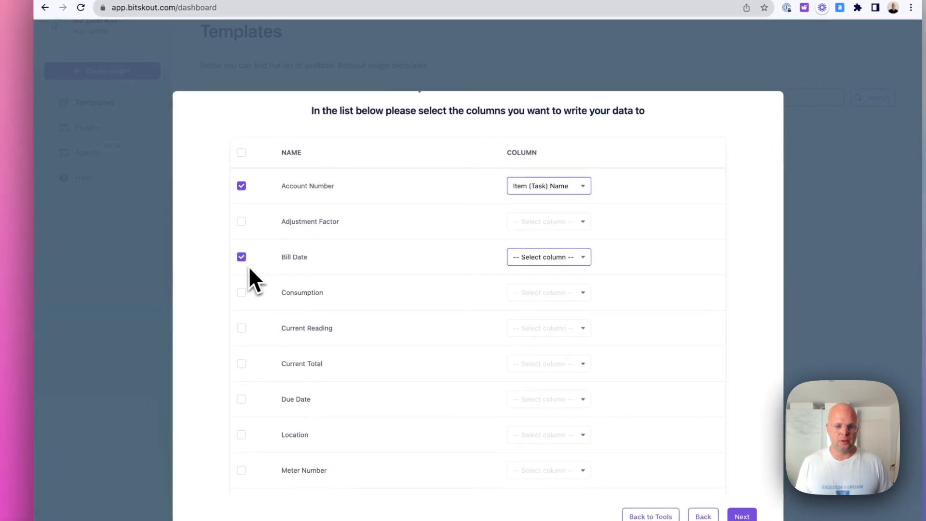
left_click(587, 257)
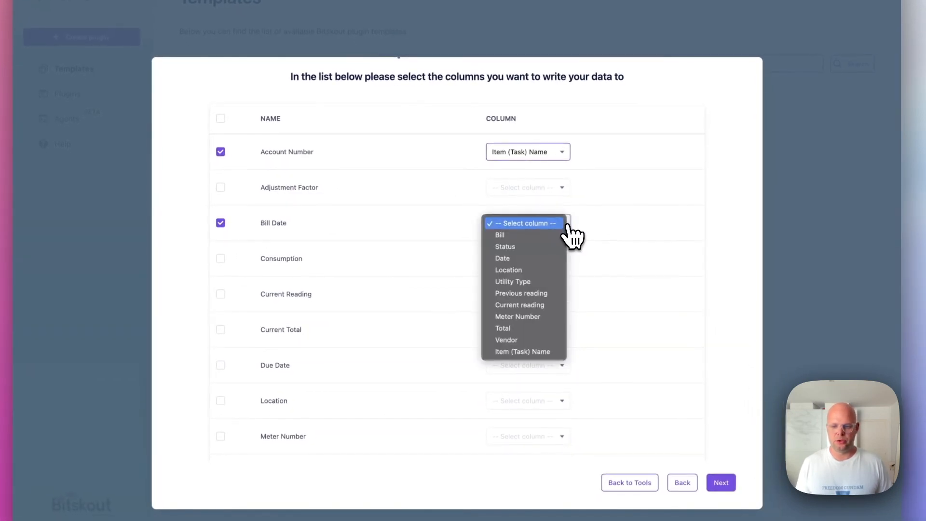
left_click(514, 260)
Step: Map Current Reading to the Current reading column and Current Total to the Total column
scroll(372, 270, "down", 3)
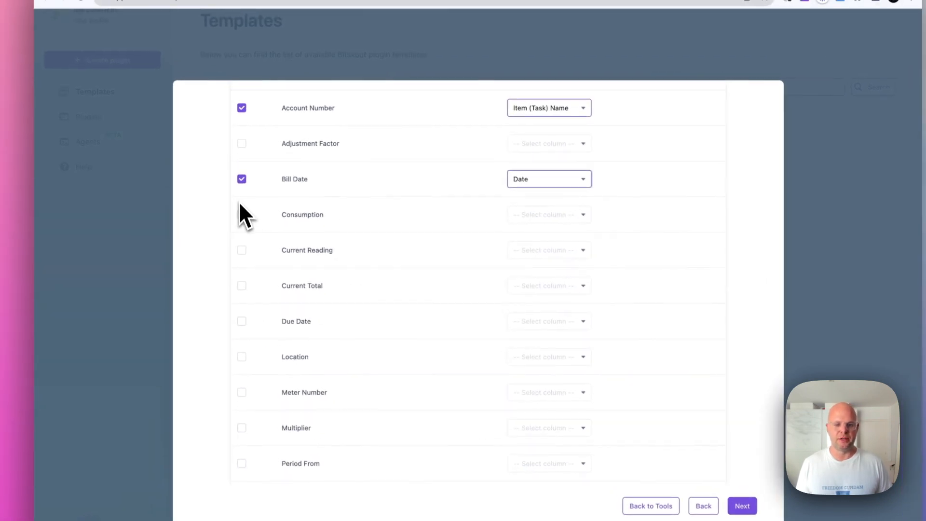
left_click(243, 251)
left_click(554, 251)
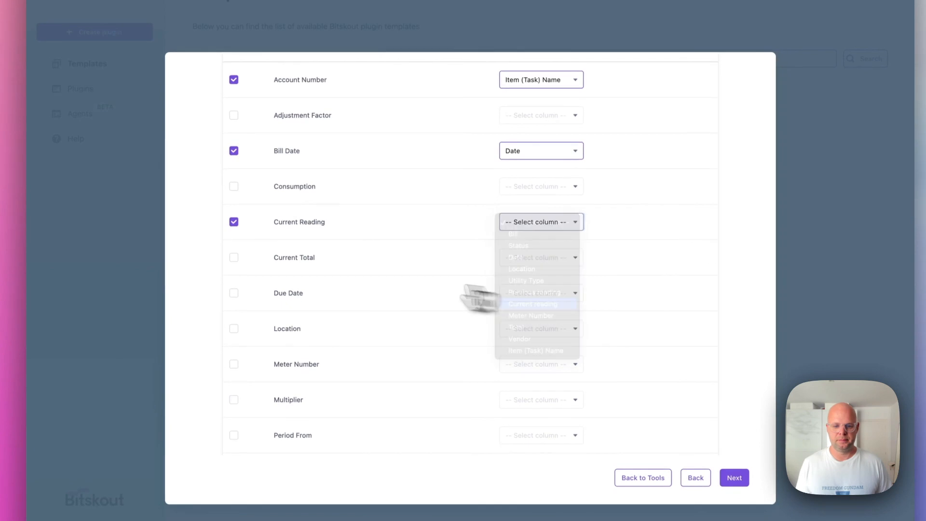
left_click(572, 335)
left_click(242, 287)
left_click(555, 286)
left_click(571, 389)
Step: Exclude Bill Date from the mapping and map Period To to the Date column instead
scroll(289, 360, "down", 2)
left_click(258, 375)
scroll(306, 118, "up", 2)
scroll(348, 138, "down", 3)
left_click(569, 316)
left_click(573, 352)
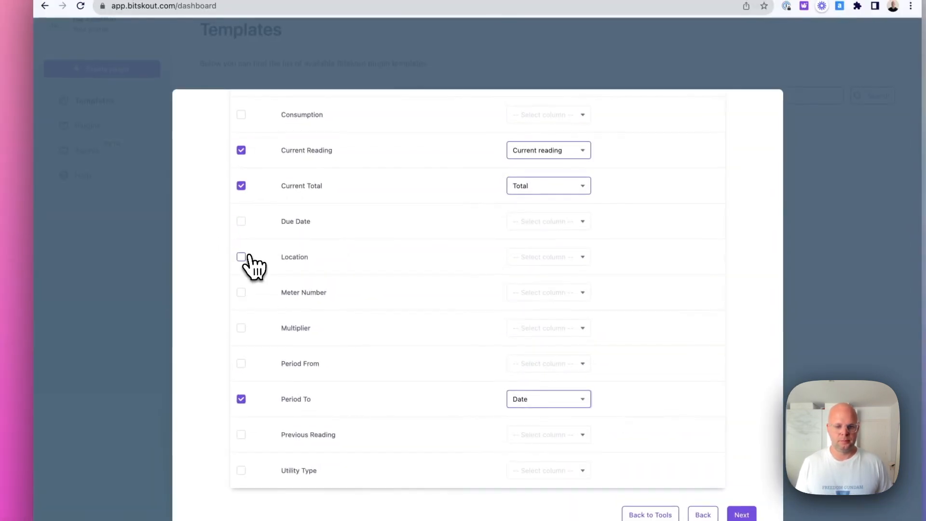
Step: Map Location to the Location column and Meter Number to the Meter Number column
left_click(243, 257)
left_click(548, 256)
left_click(555, 303)
left_click(243, 293)
left_click(549, 292)
left_click(540, 386)
Step: Remap Account Number to the Meter Number column, and map Previous Reading and Utility Type to their columns of the same name
scroll(406, 316, "up", 3)
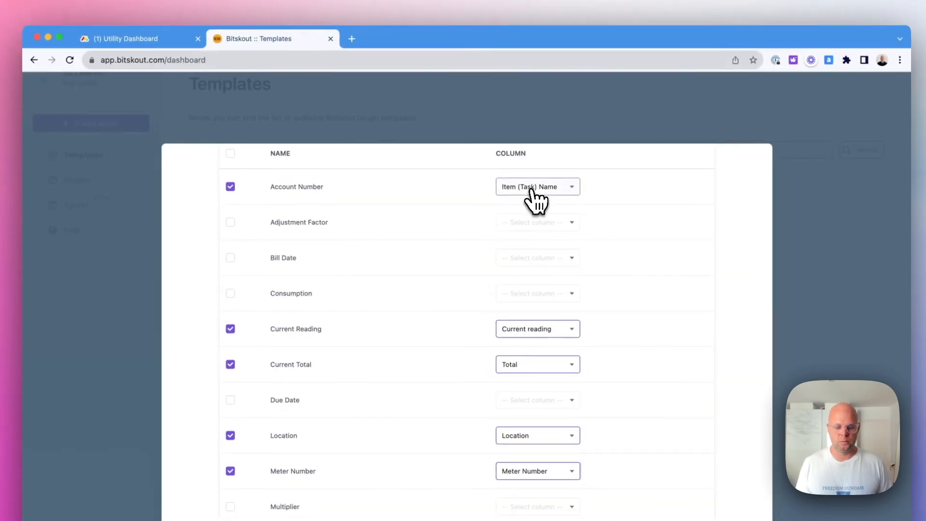
scroll(304, 299, "down", 3)
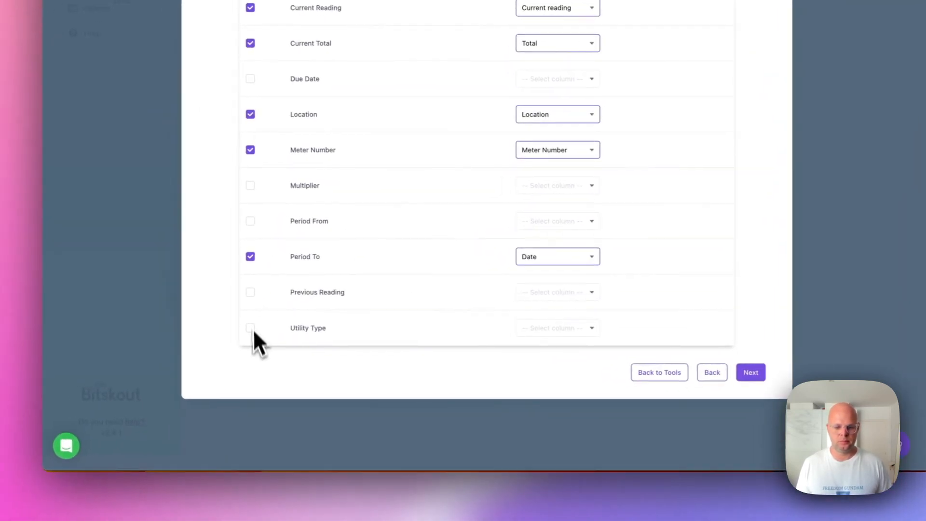
left_click(247, 333)
left_click(549, 332)
left_click(533, 361)
left_click(232, 327)
left_click(547, 328)
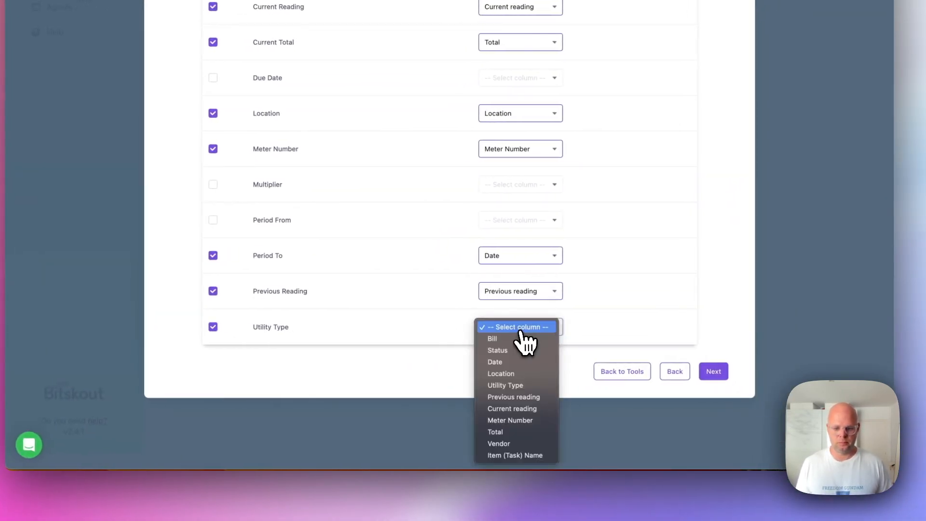
left_click(516, 385)
Step: Check the column mapping from start to end, accept it and finish the plugin's connection setup
scroll(377, 223, "down", 5)
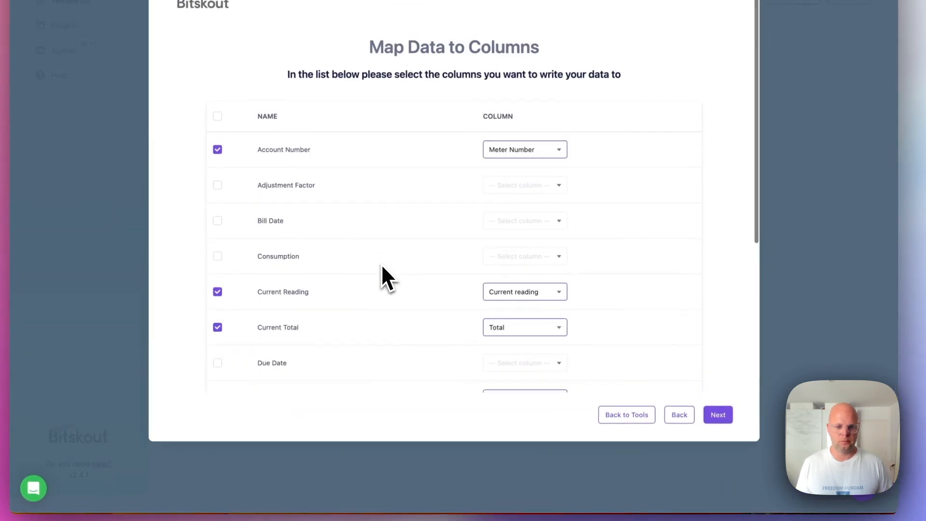
scroll(381, 264, "down", 1)
scroll(494, 258, "up", 6)
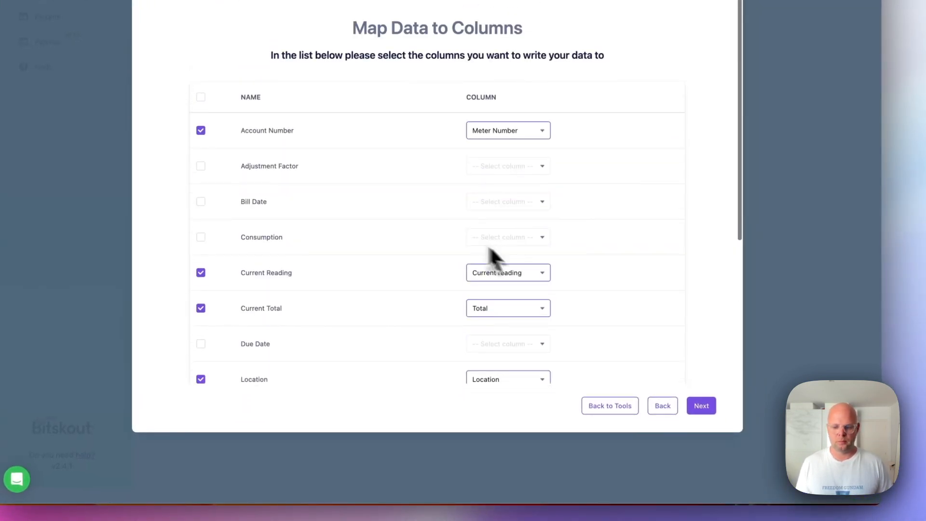
left_click(699, 379)
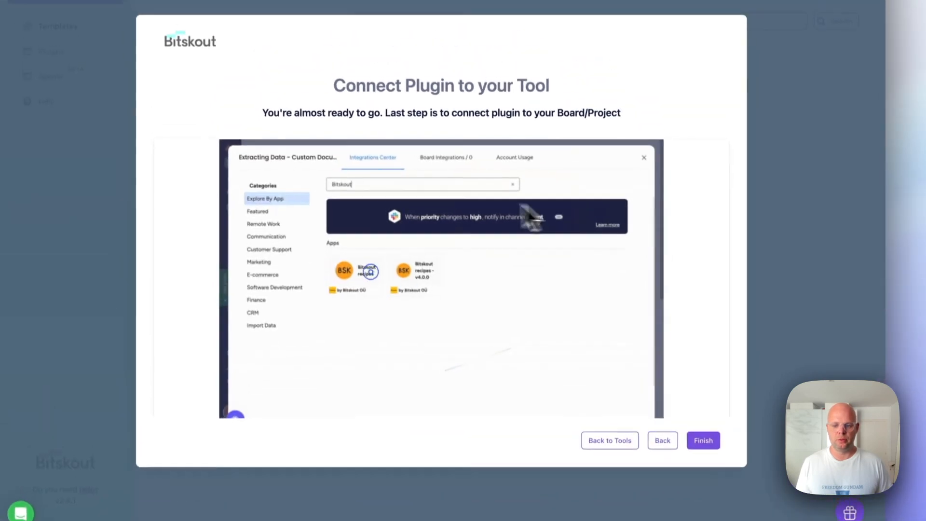
left_click(708, 439)
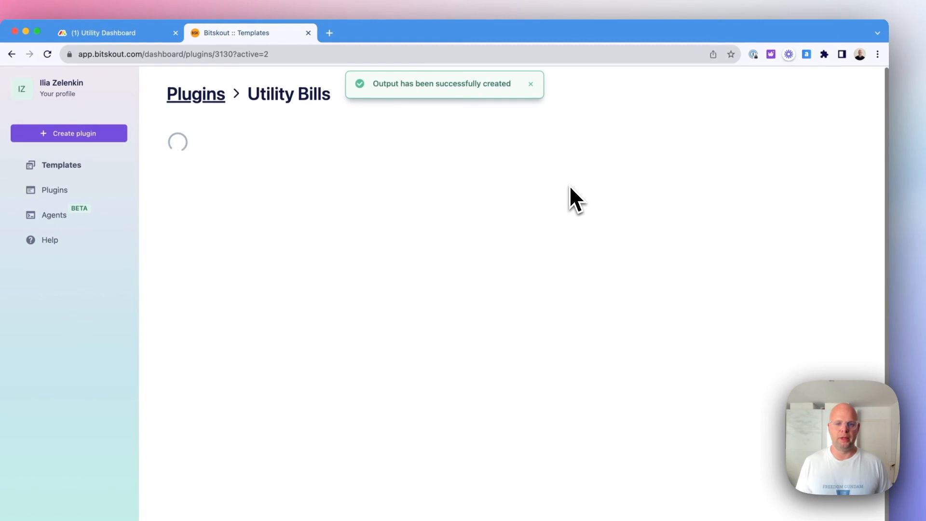
Step: Look over the Utility Bills plugin's configured outputs, then return to the Utility Dashboard board in monday.com
scroll(284, 213, "down", 2)
scroll(279, 215, "up", 2)
scroll(343, 190, "down", 2)
scroll(372, 233, "up", 2)
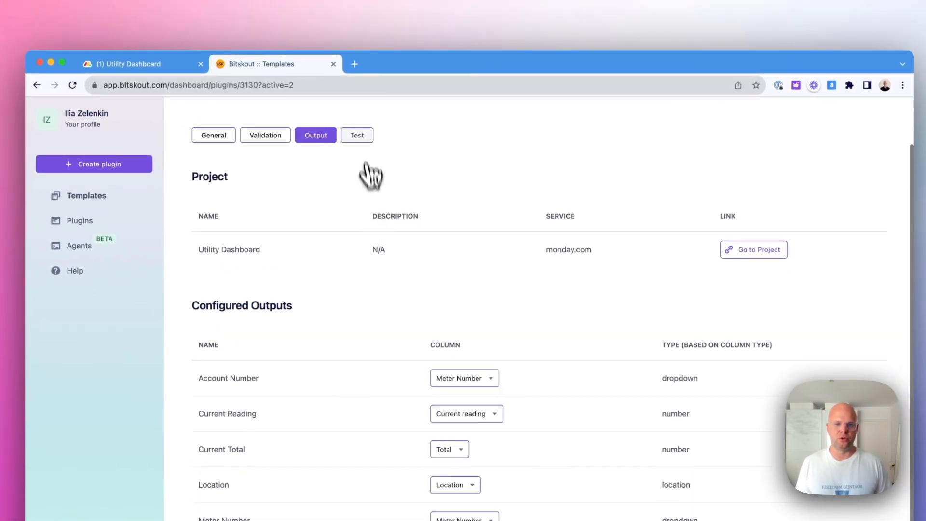
left_click(361, 169)
left_click(167, 64)
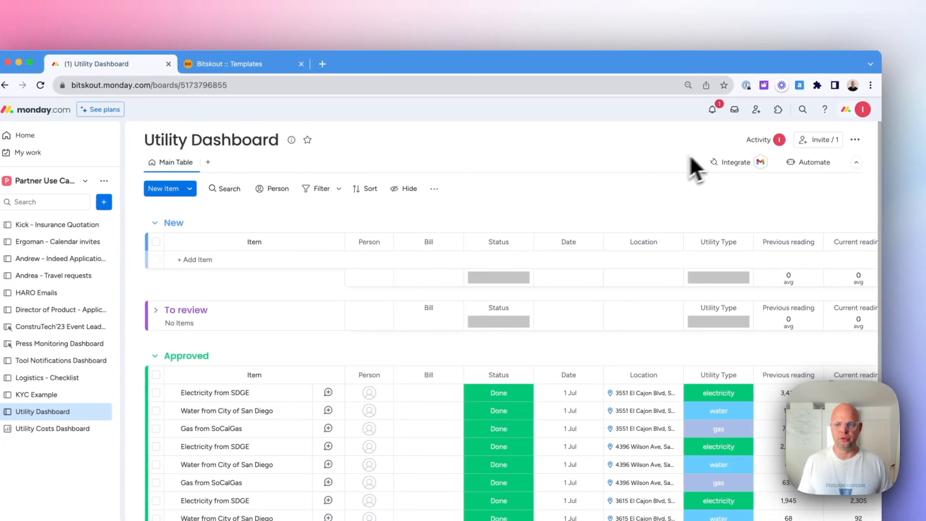
Step: Search the board's integrations for bitskout and choose the recipe that runs a plugin on a file when an update is created
left_click(742, 164)
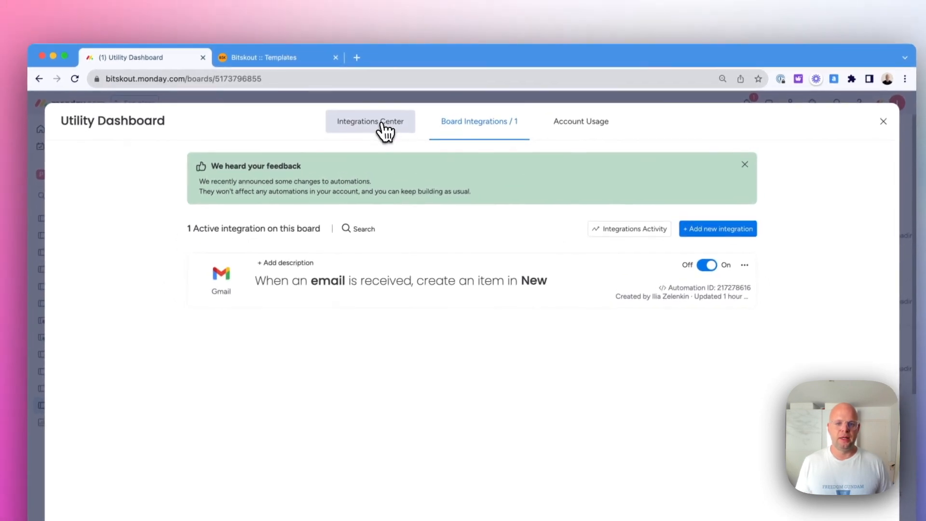
left_click(369, 129)
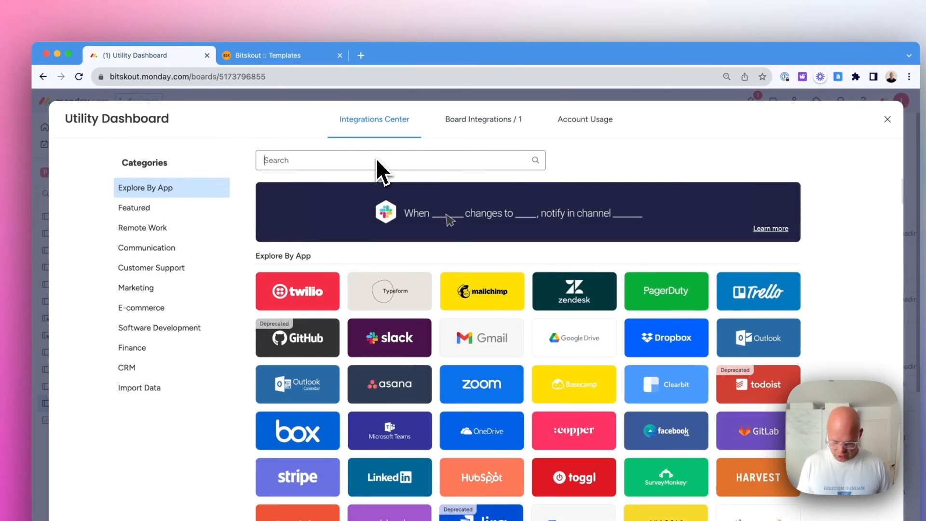
type("bitskout")
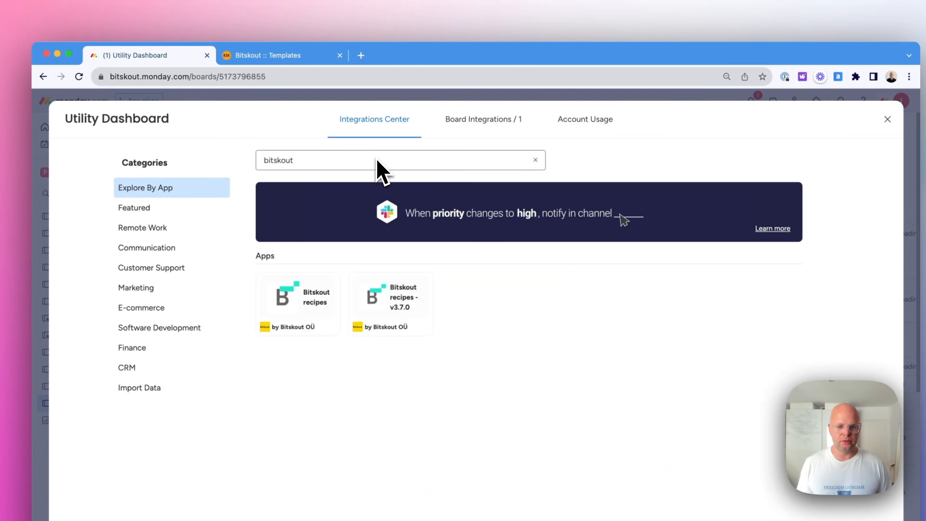
left_click(394, 312)
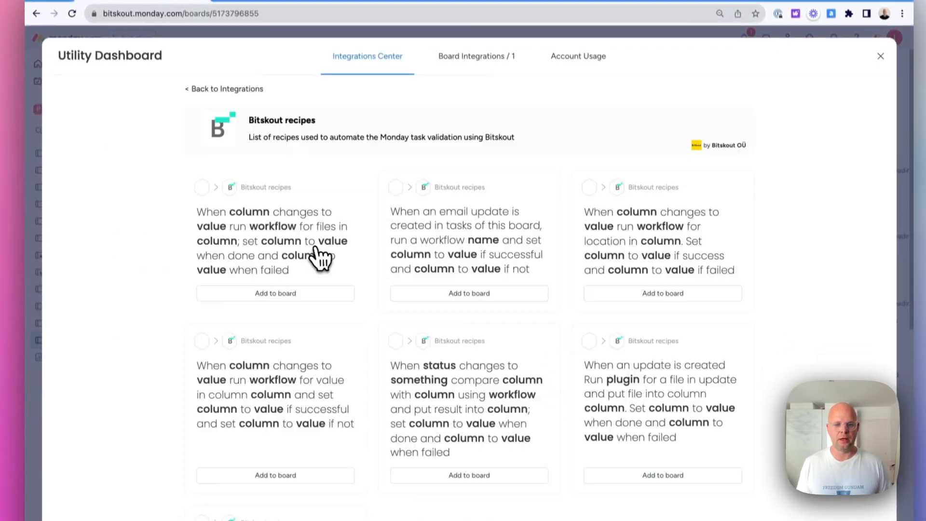
scroll(409, 168, "down", 2)
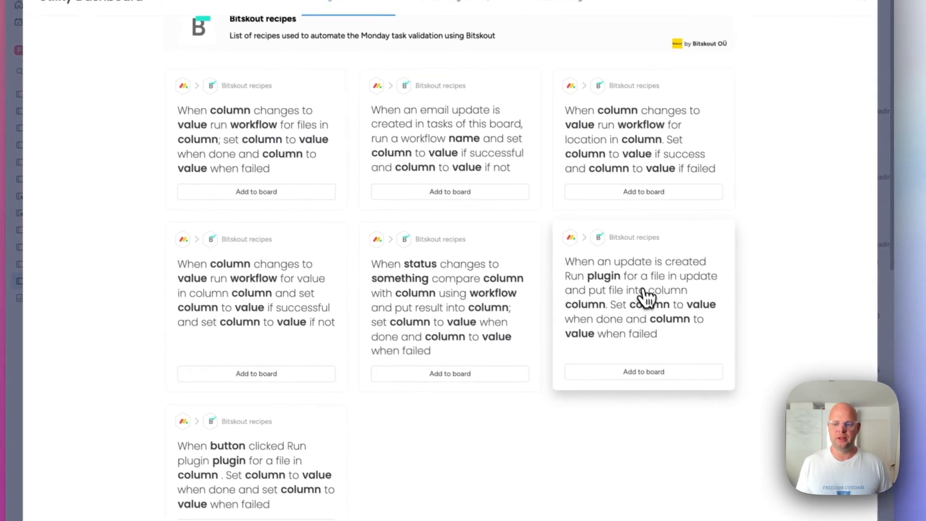
left_click(632, 277)
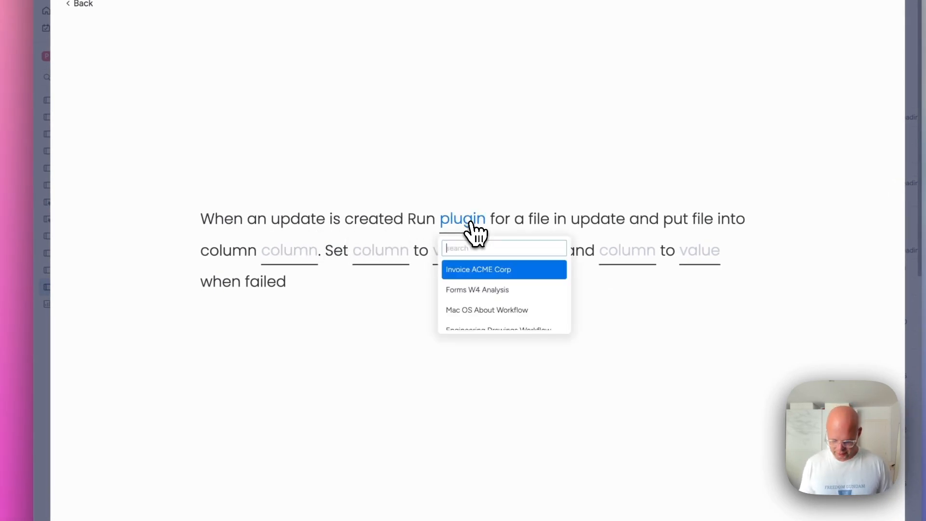
Step: Set the recipe to run the Utility Bills plugin and put the file into the Bill column
key("BackSpace")
key("BackSpace")
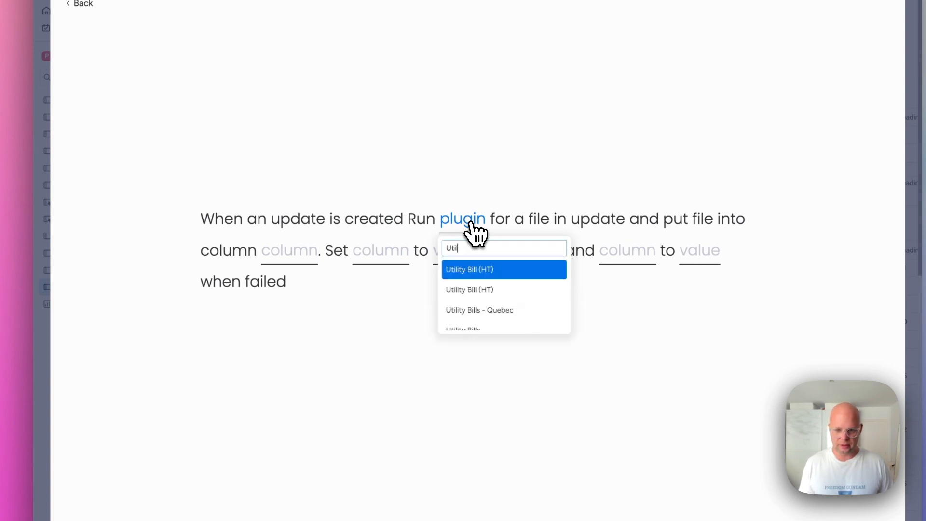
scroll(488, 292, "down", 1)
left_click(488, 292)
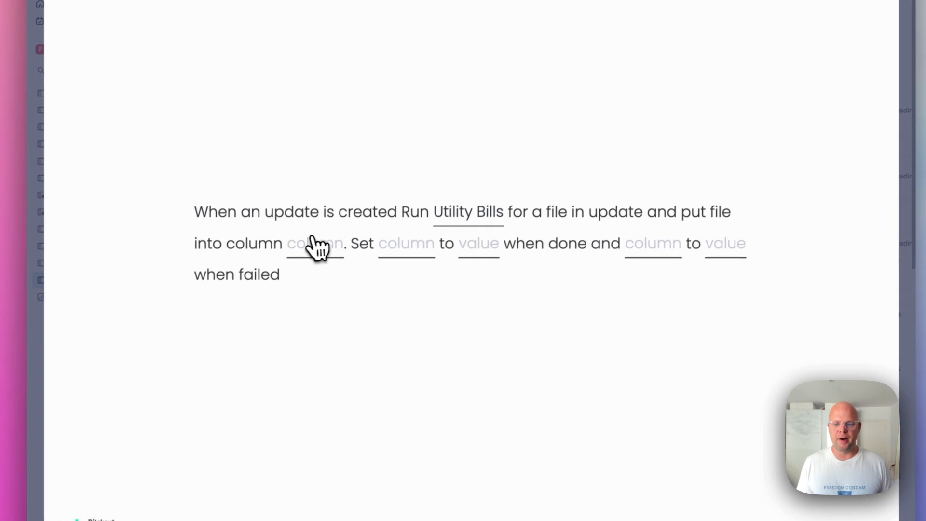
left_click(300, 263)
left_click(324, 282)
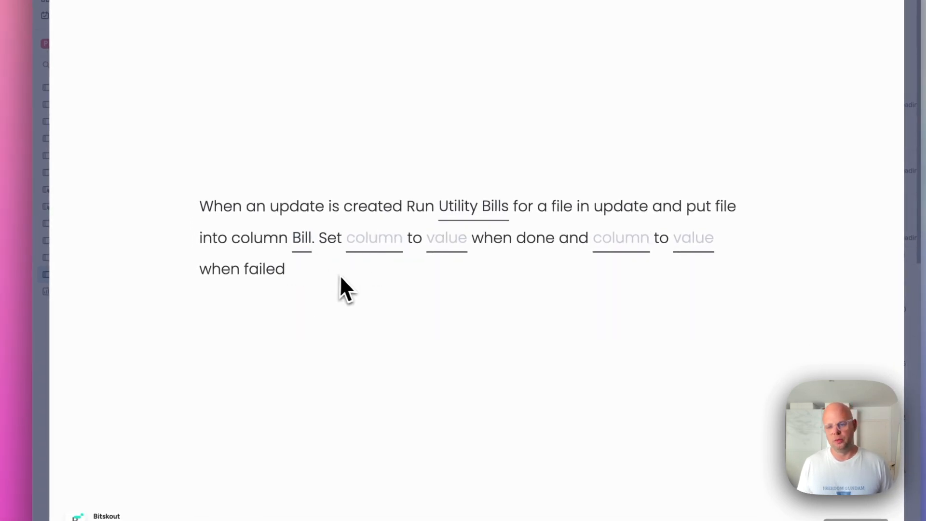
Step: Set Status to Done when done and Status to Stuck when failed, add the recipe to the board and close the integrations window
left_click(391, 286)
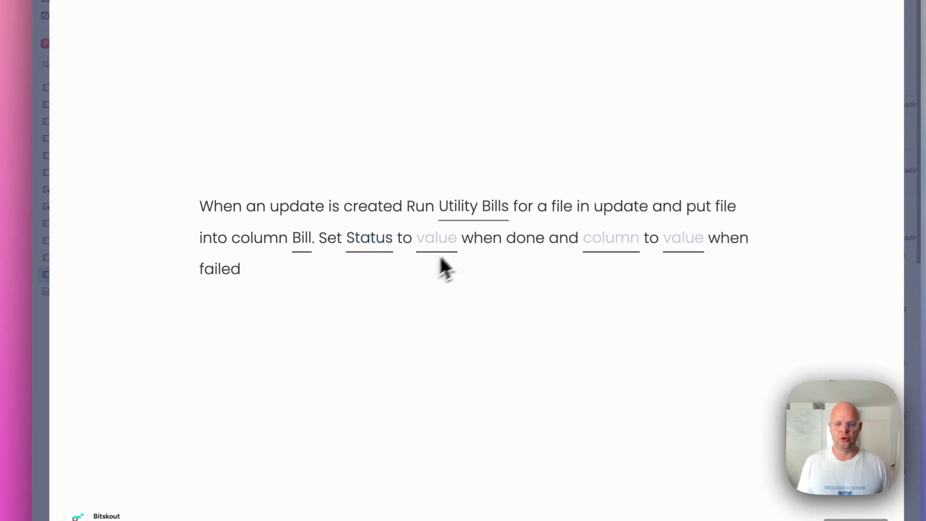
left_click(453, 250)
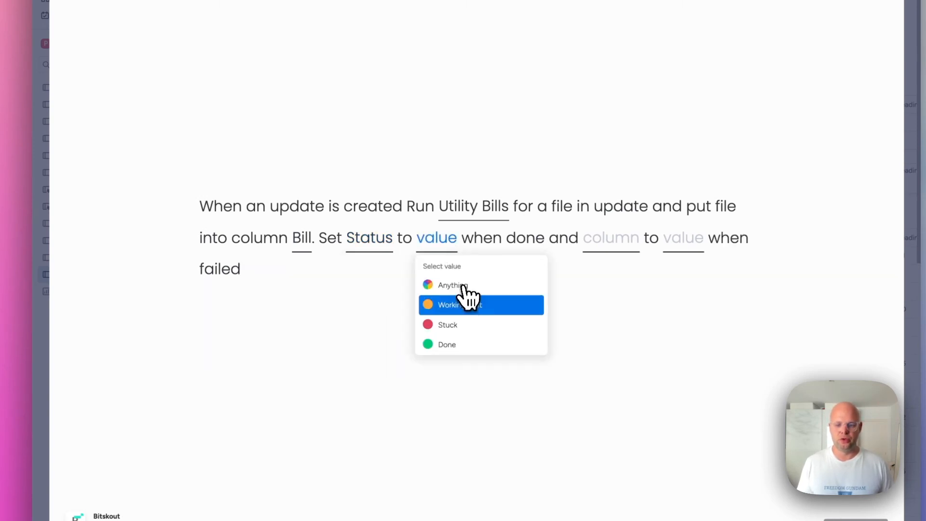
left_click(463, 345)
left_click(622, 241)
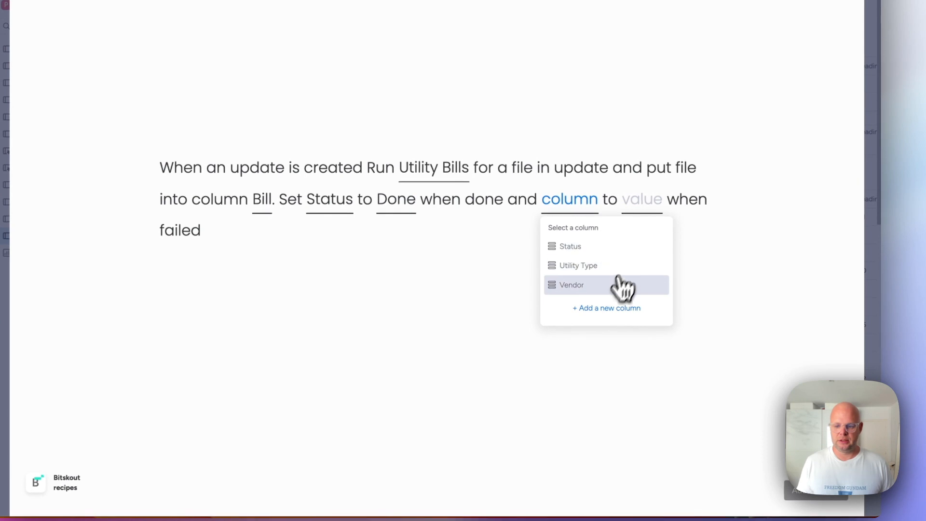
left_click(602, 248)
left_click(634, 211)
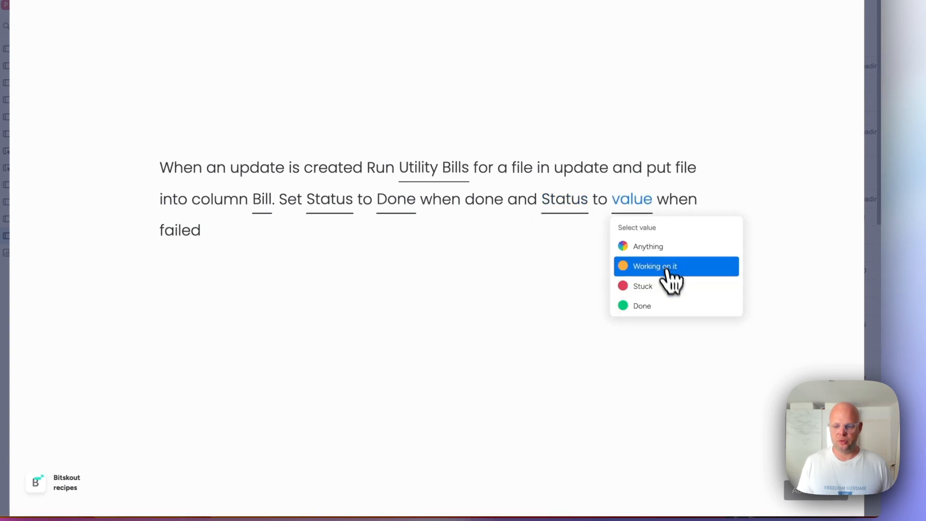
left_click(668, 289)
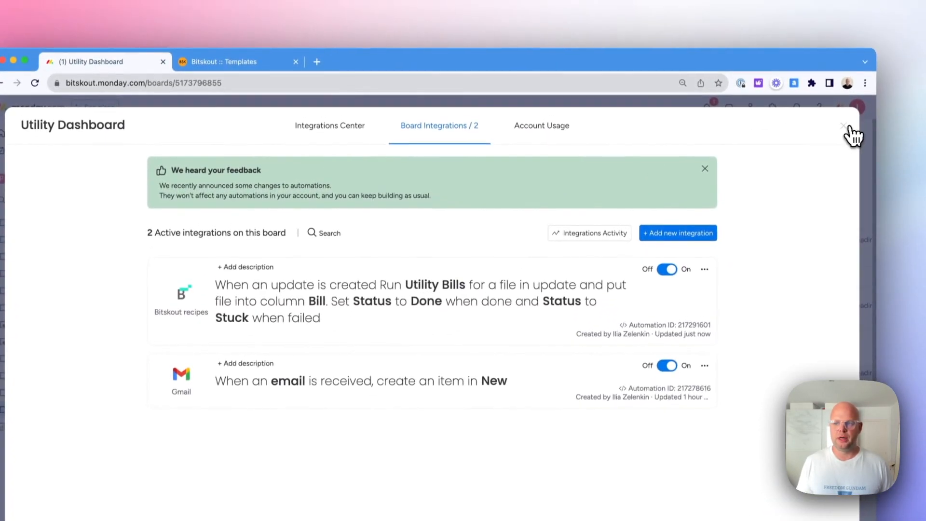
left_click(845, 127)
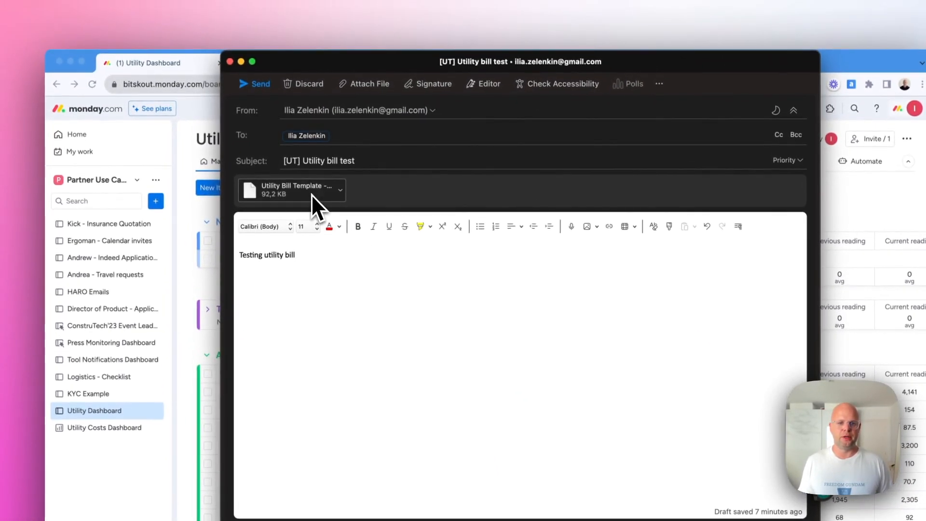
Step: Send the prepared email with the utility bill attached, then check the incoming email update on the [UT] Utility bill test item
left_click(265, 86)
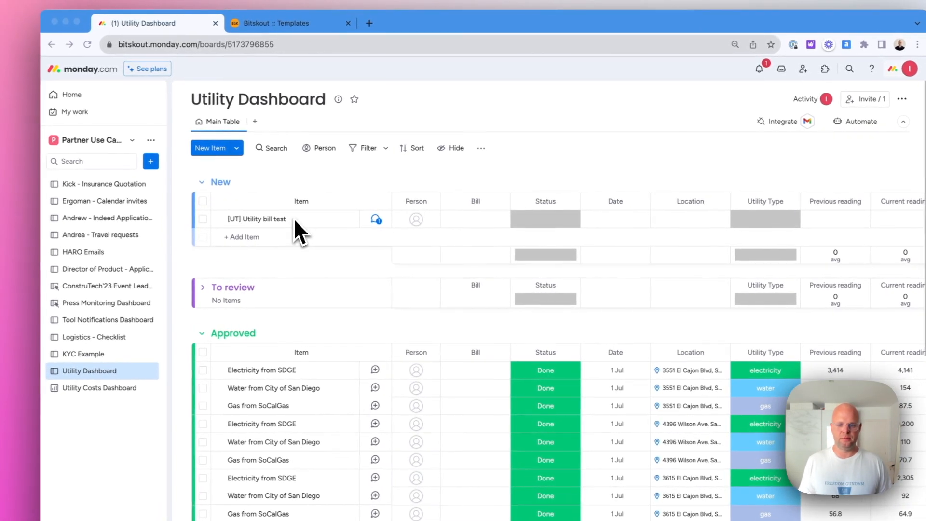
left_click(294, 219)
left_click(346, 221)
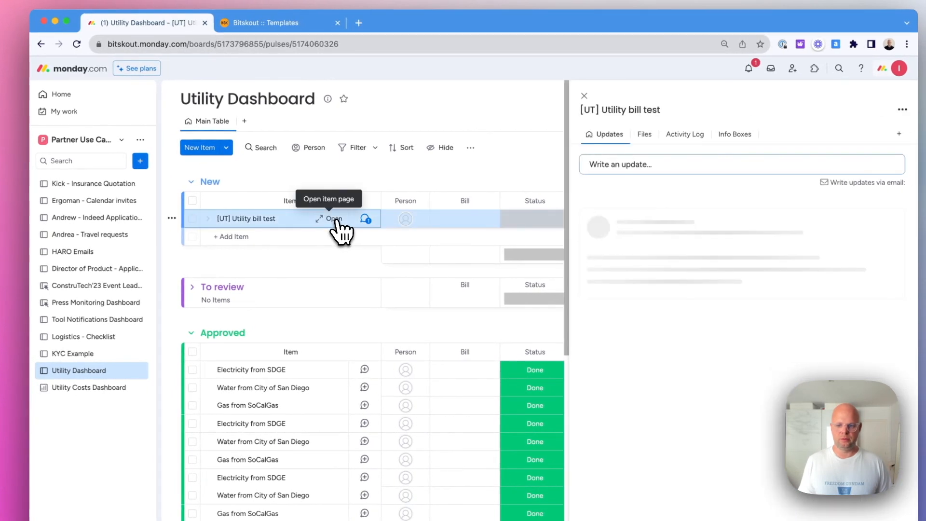
left_click(705, 340)
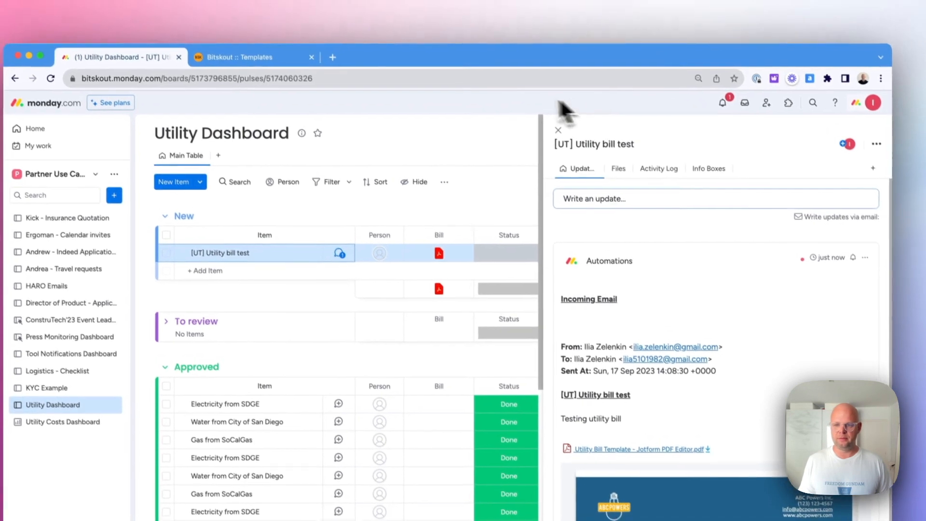
left_click(544, 105)
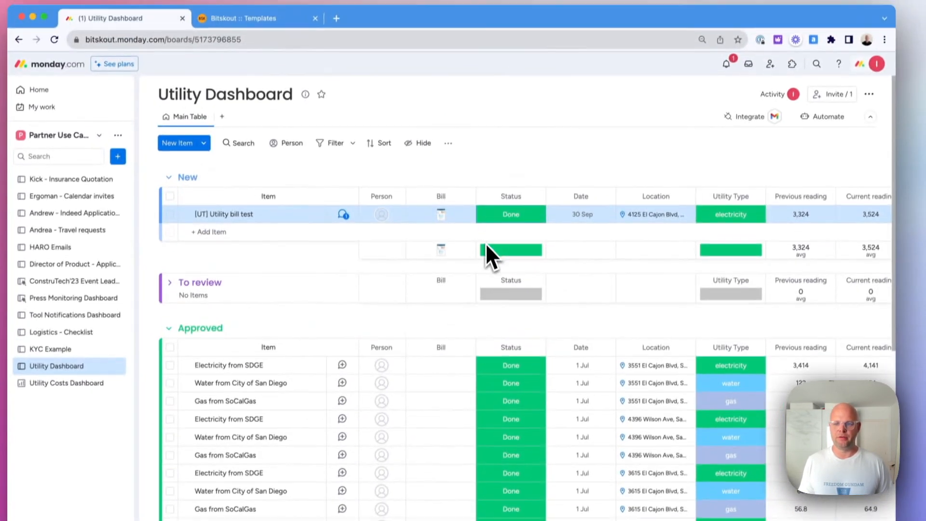
Step: Examine the values extracted into the [UT] Utility bill test item's columns and compare them with the Approved items, then open the Utility Costs Dashboard
scroll(593, 227, "right", 2)
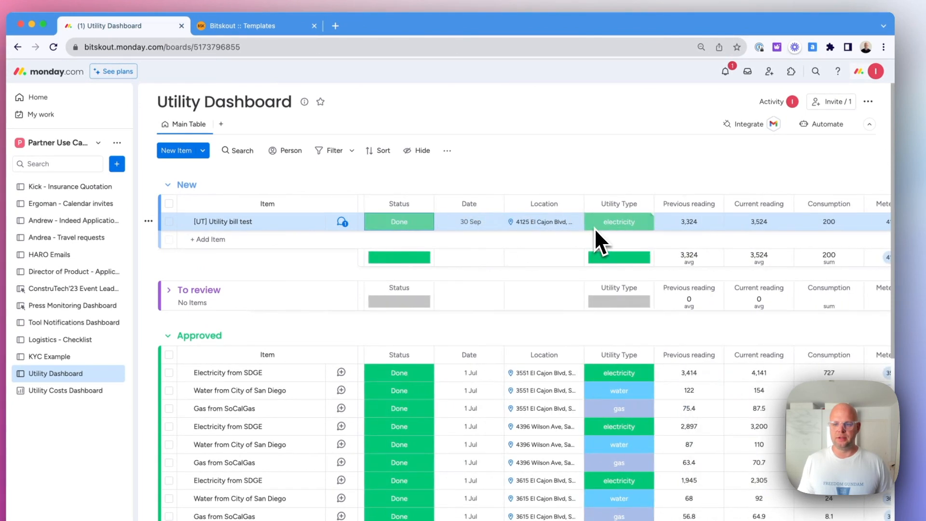
scroll(544, 227, "right", 2)
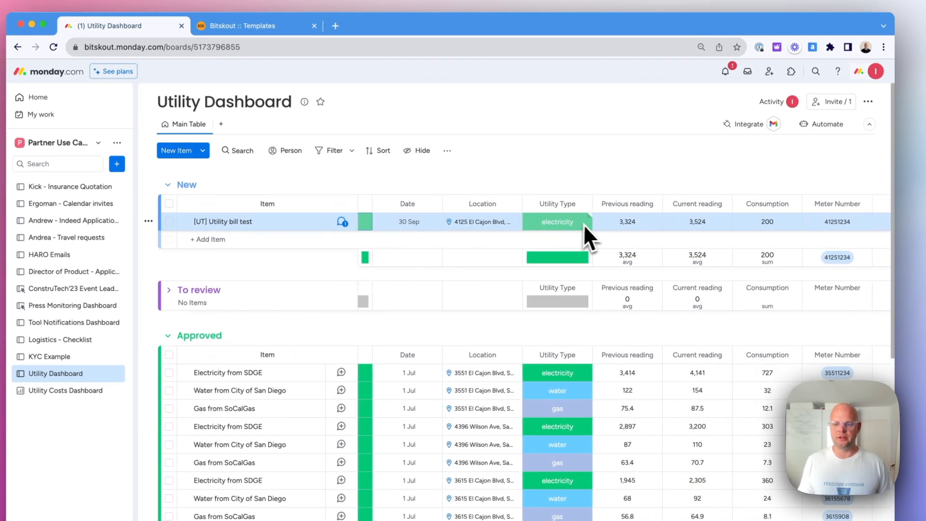
scroll(609, 234, "right", 6)
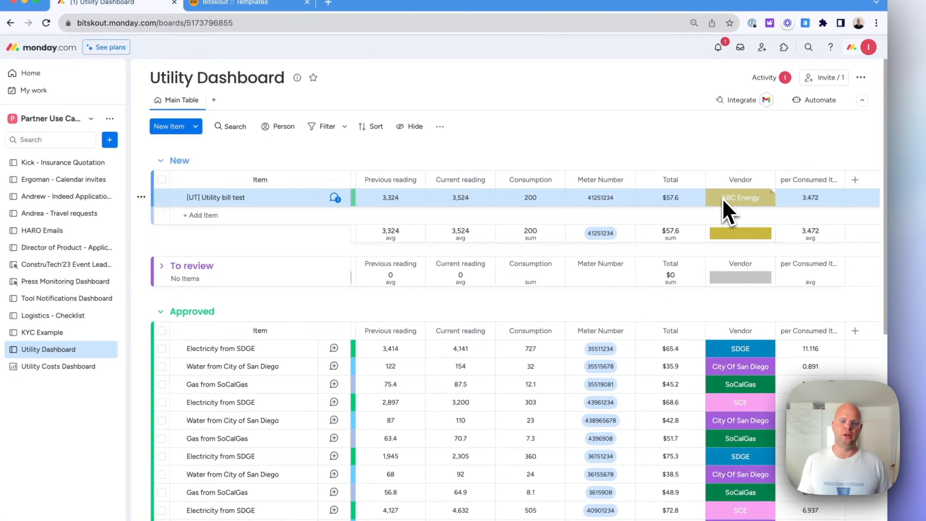
scroll(722, 198, "left", 1)
scroll(449, 282, "down", 10)
scroll(443, 283, "up", 10)
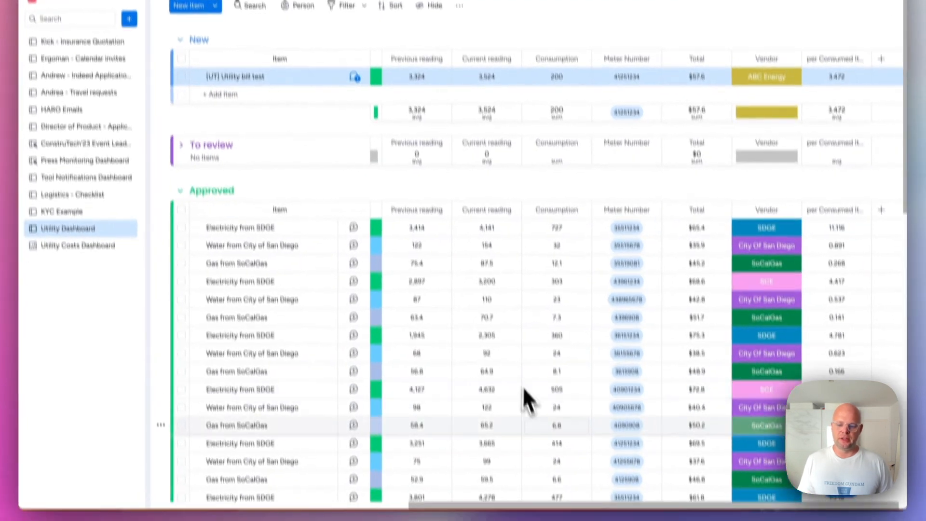
left_click_drag(459, 497, 136, 465)
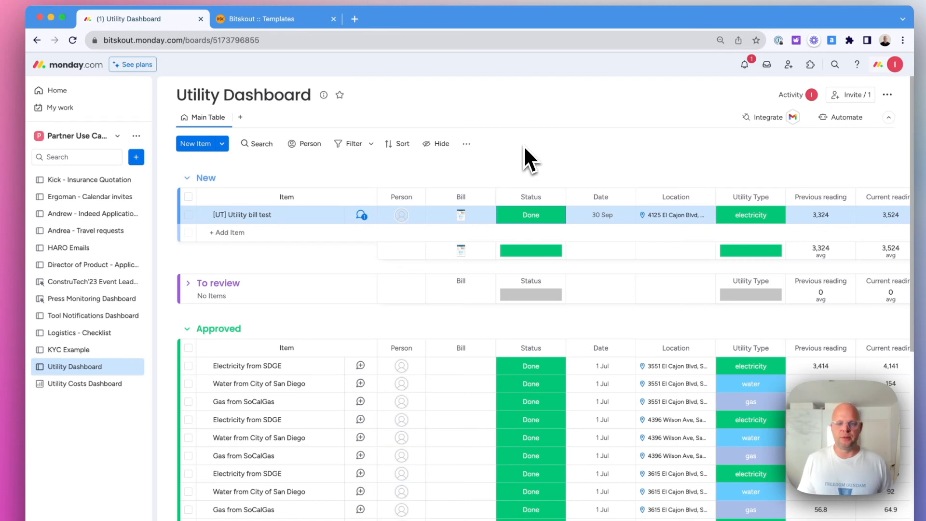
scroll(501, 159, "down", 3)
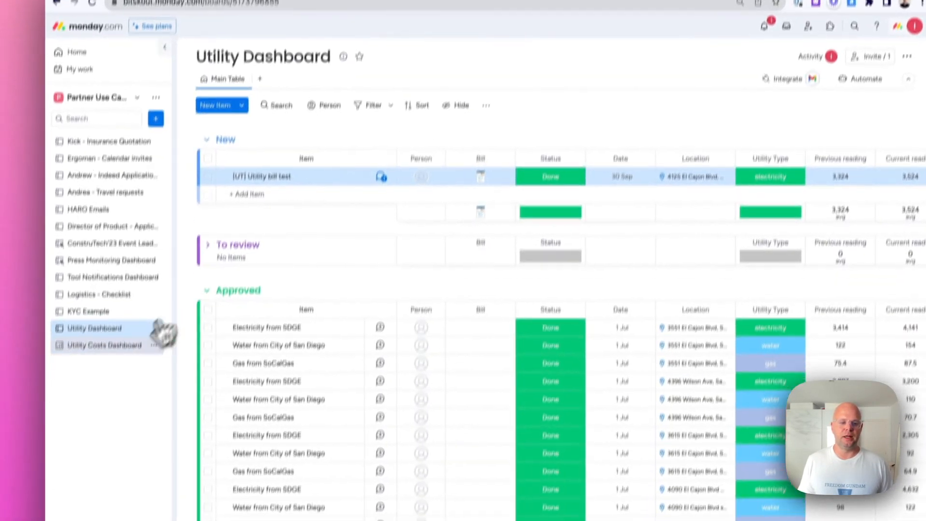
left_click(93, 427)
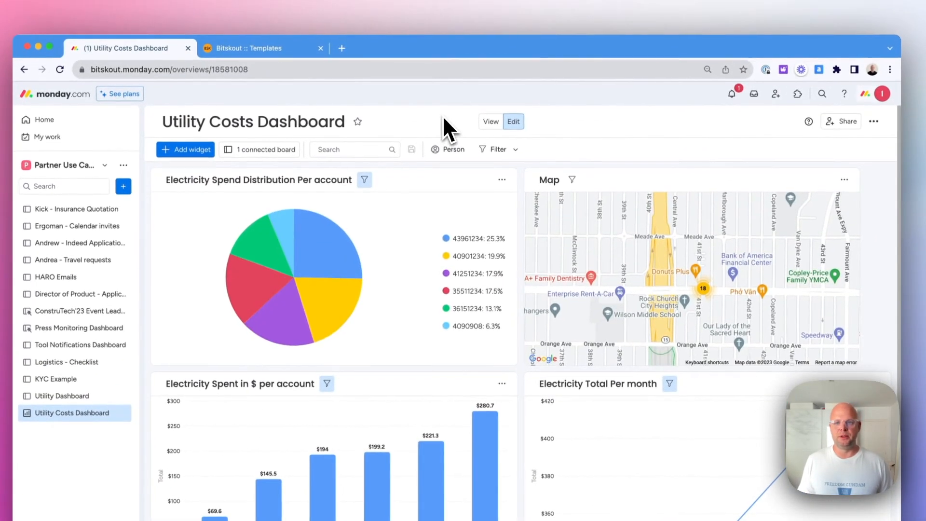